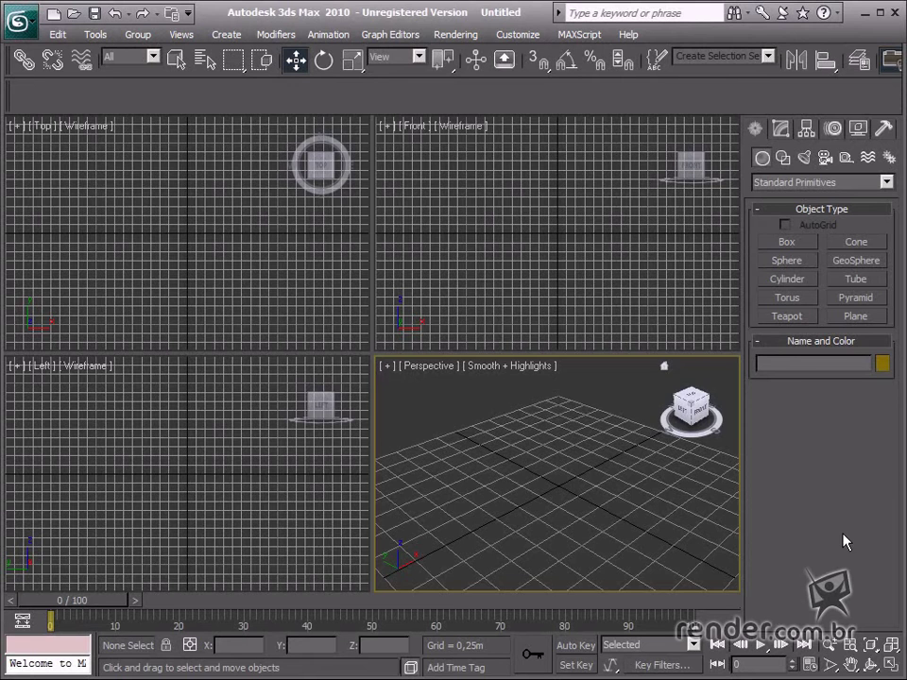
Create a cylinder near the grid origin in the Perspective view, about 0,9 m radius and 0,28 m high.
middle_drag(640, 537, 630, 515)
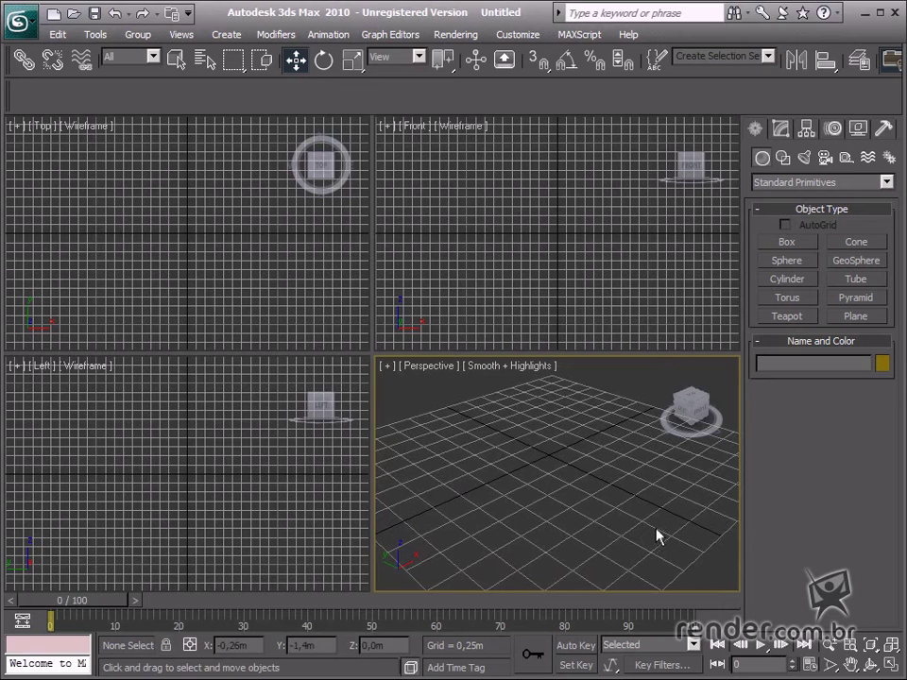
click(788, 281)
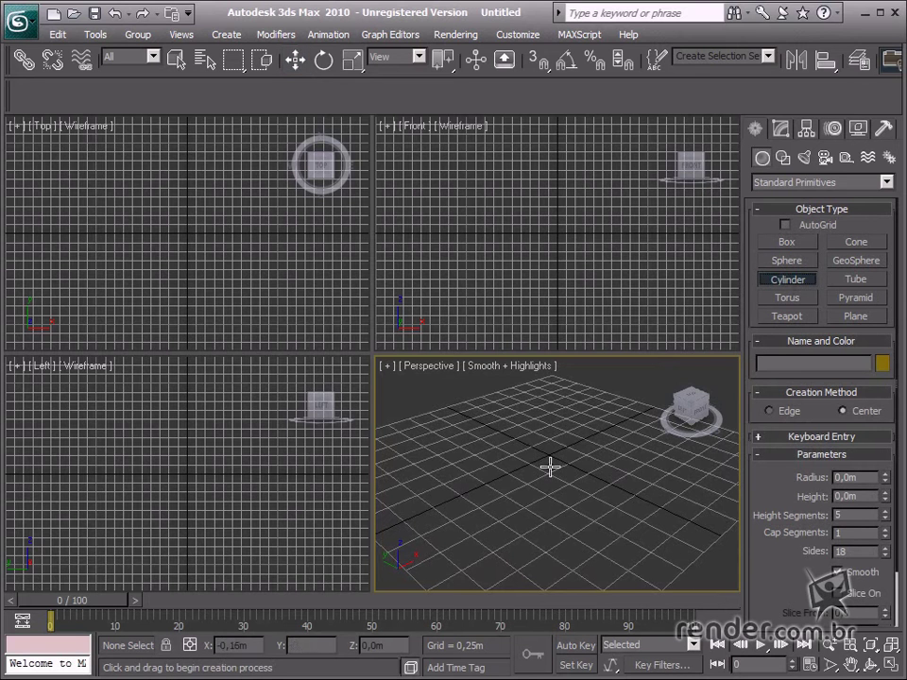
drag(551, 466, 582, 423)
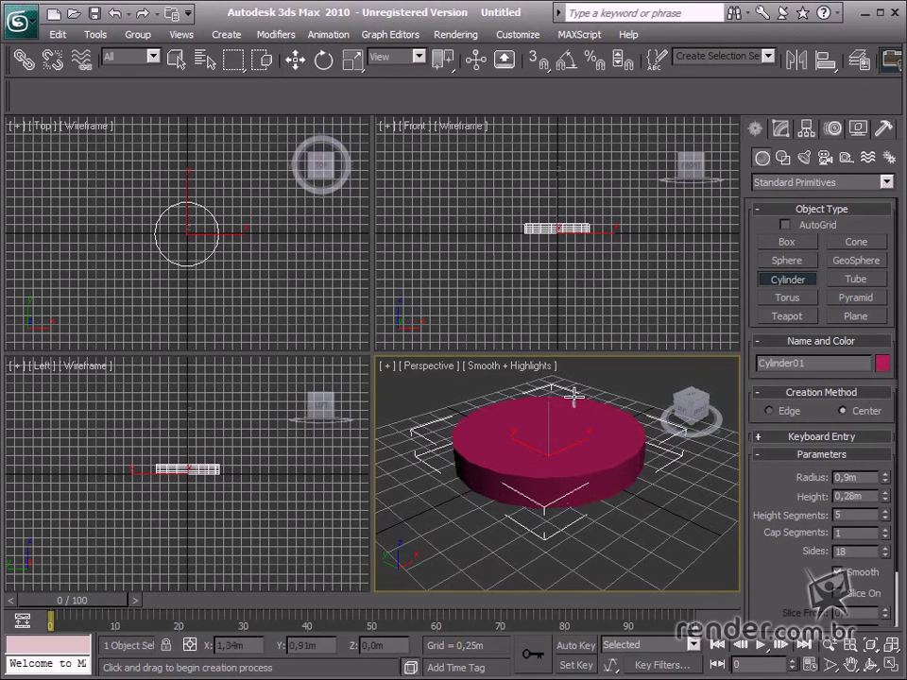
click(575, 397)
middle_drag(573, 498, 572, 502)
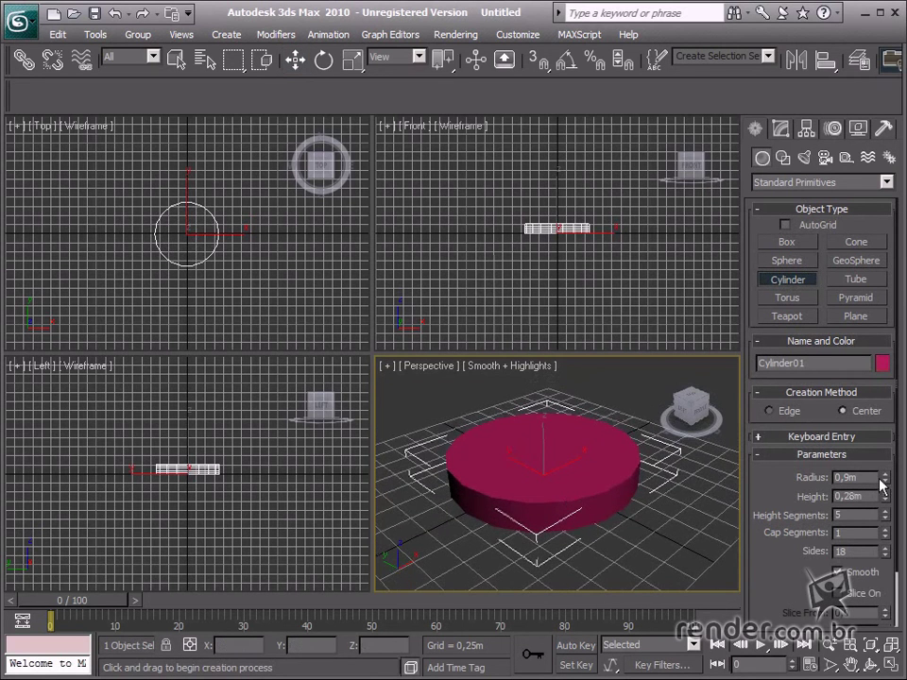
Set the cylinder's radius to 0,3 m, its height to 0,04 m and its height segments to 1.
drag(869, 478, 729, 478)
text(0,3)
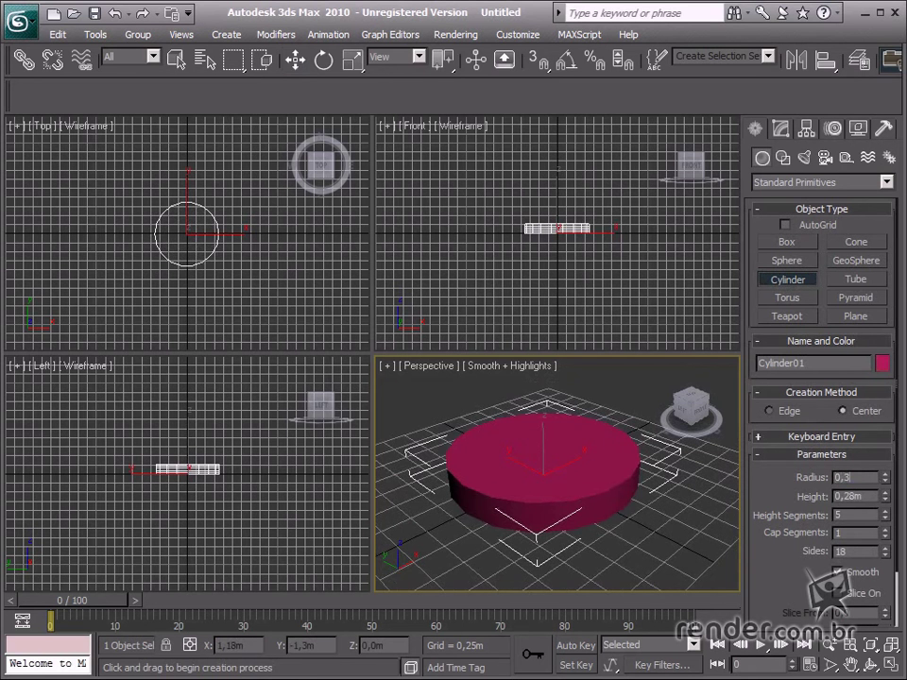
key(Tab)
text(0)
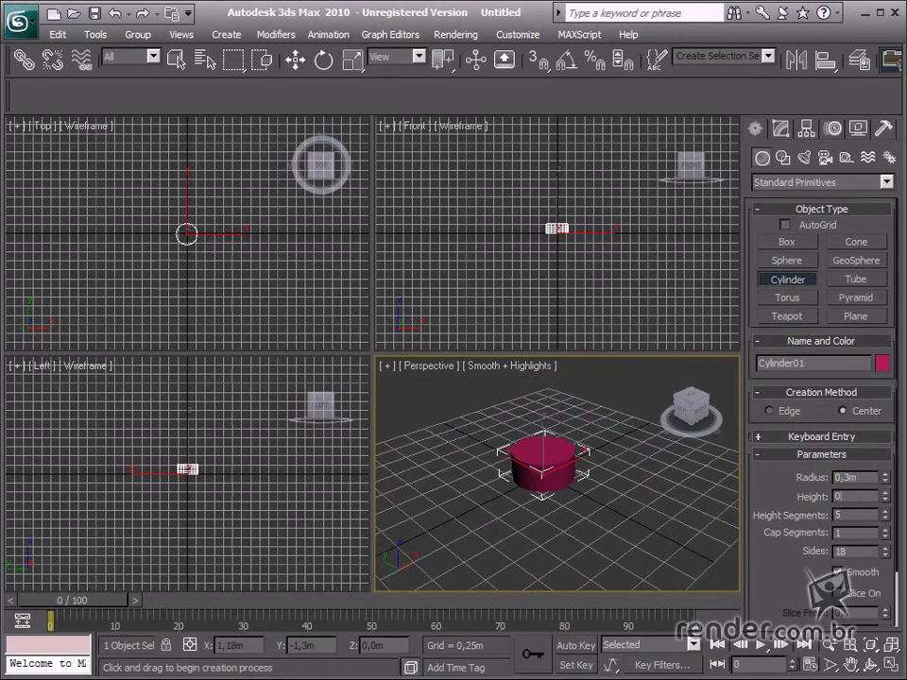
text(,04)
key(Return)
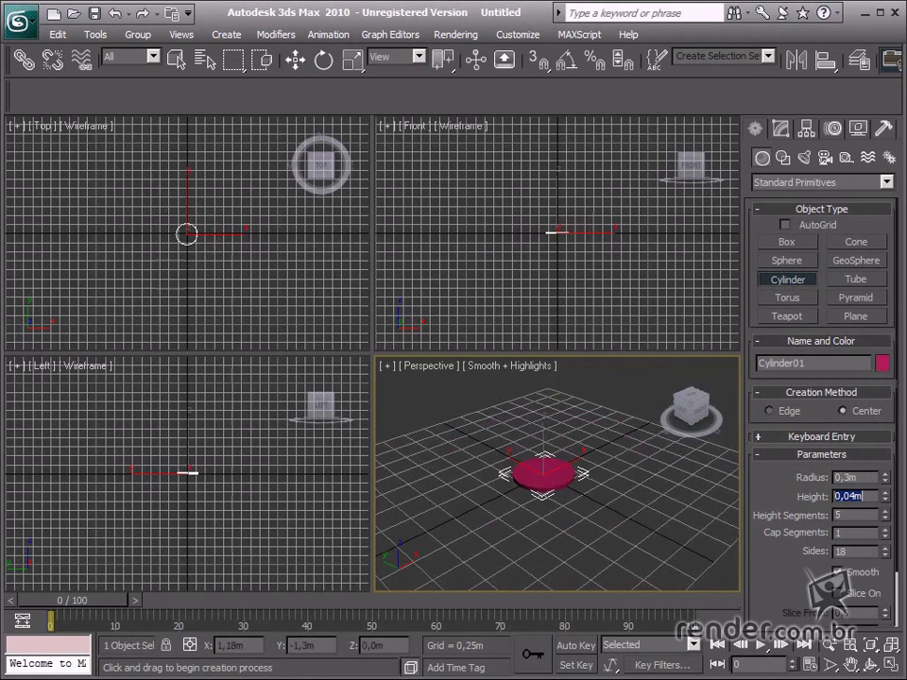
key(ctrl+shift+z)
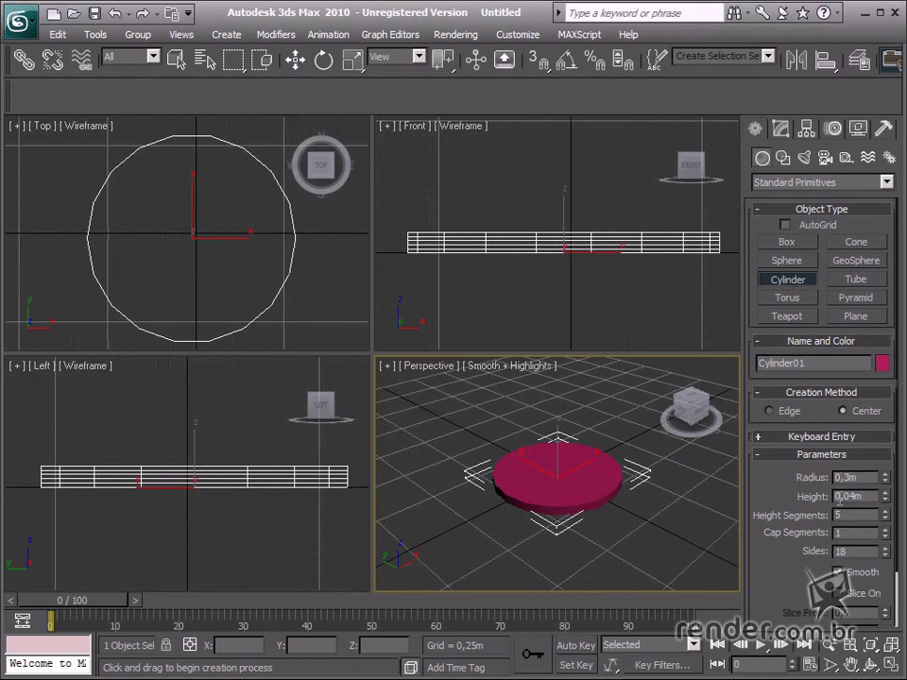
drag(850, 514, 818, 513)
text(1)
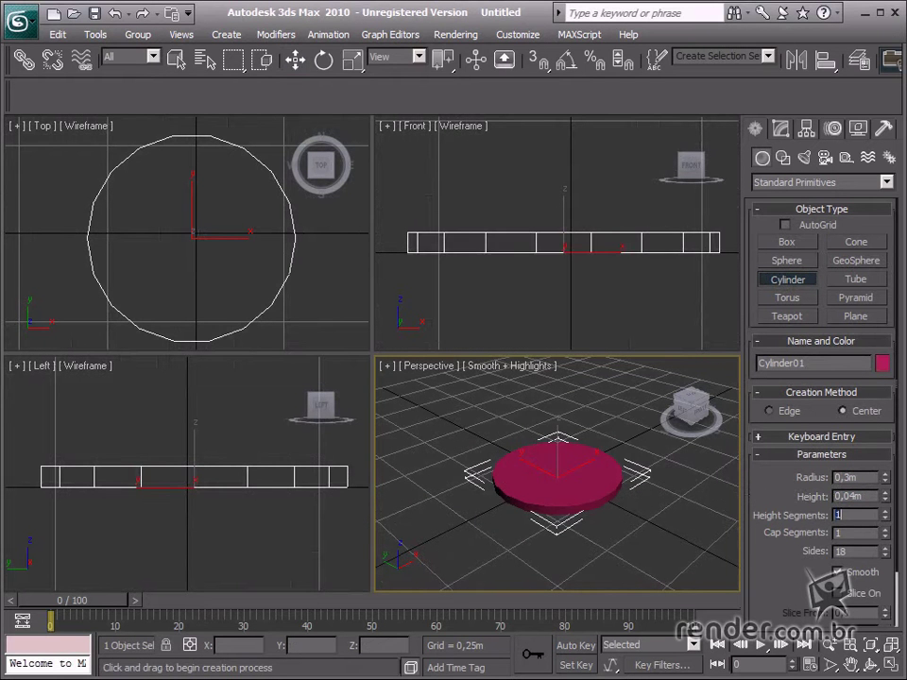
Move the cylinder to the exact position X 0, Y 0, Z 1,46 m.
click(296, 60)
middle_drag(552, 473, 557, 484)
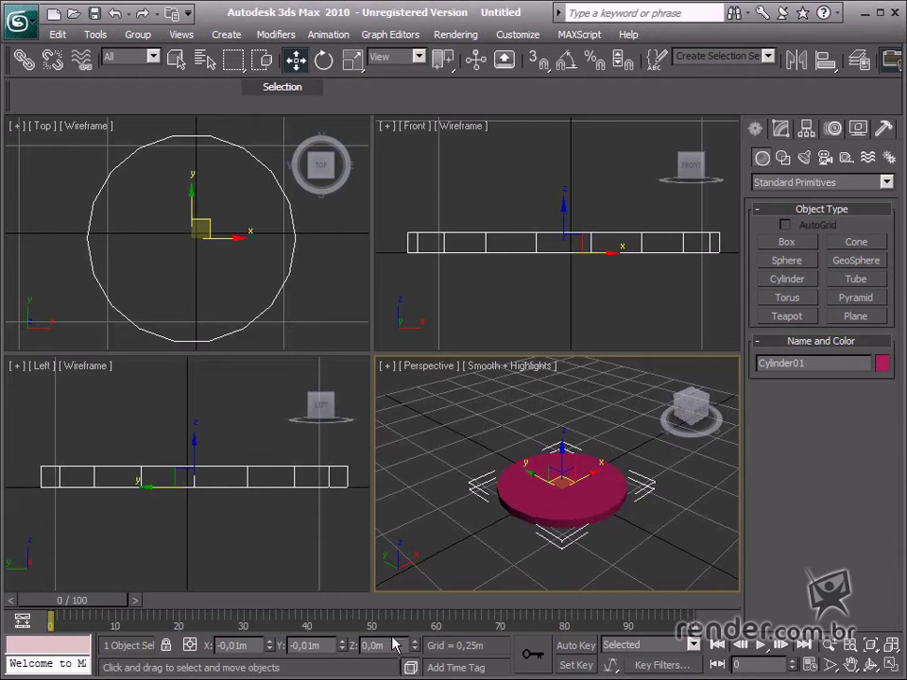
double_click(236, 645)
text(0)
key(Tab)
text(0)
key(Tab)
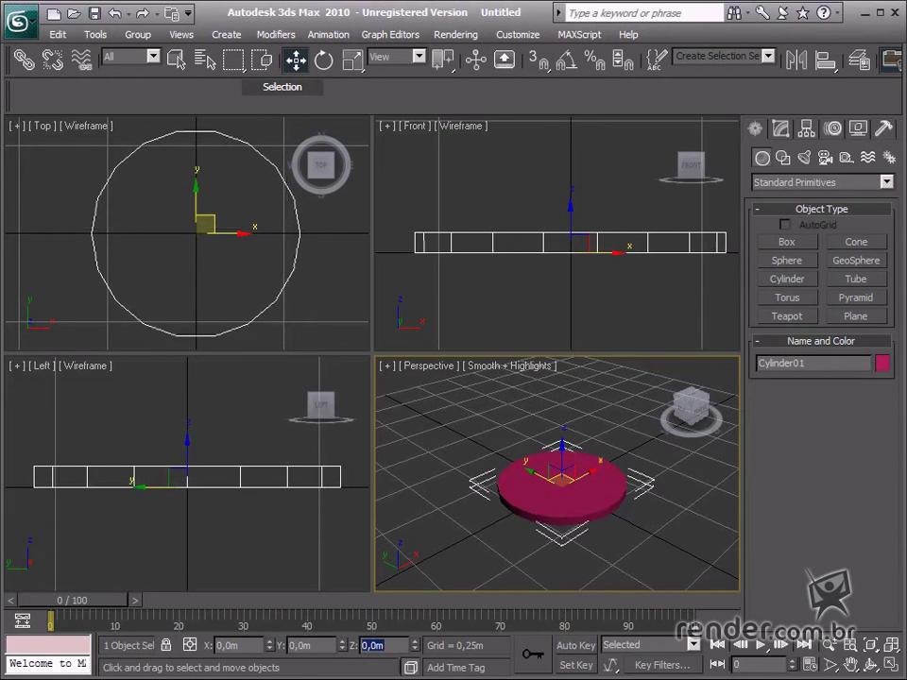
text(1,46)
key(Return)
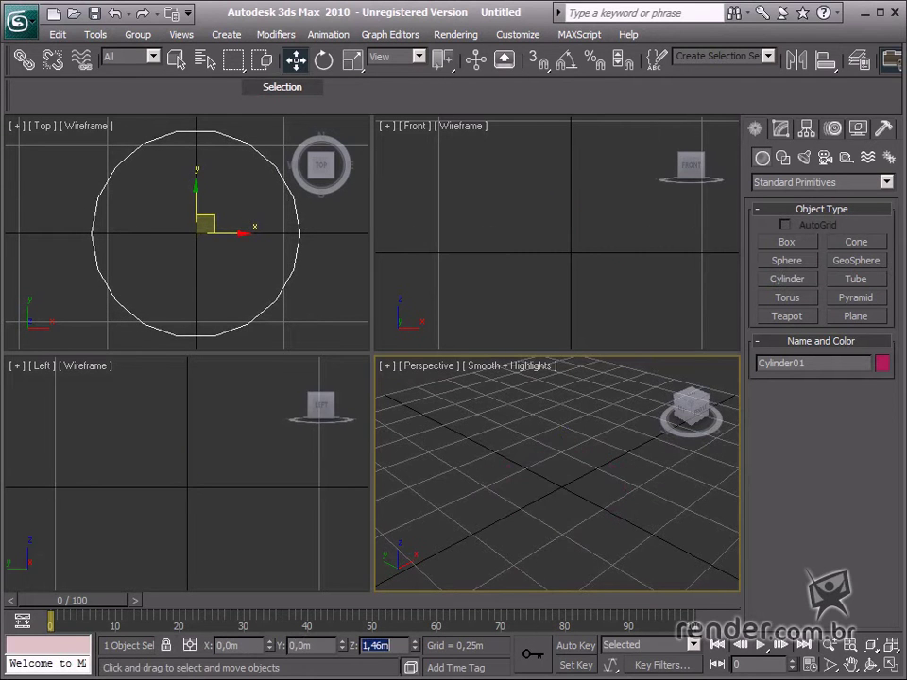
click(890, 646)
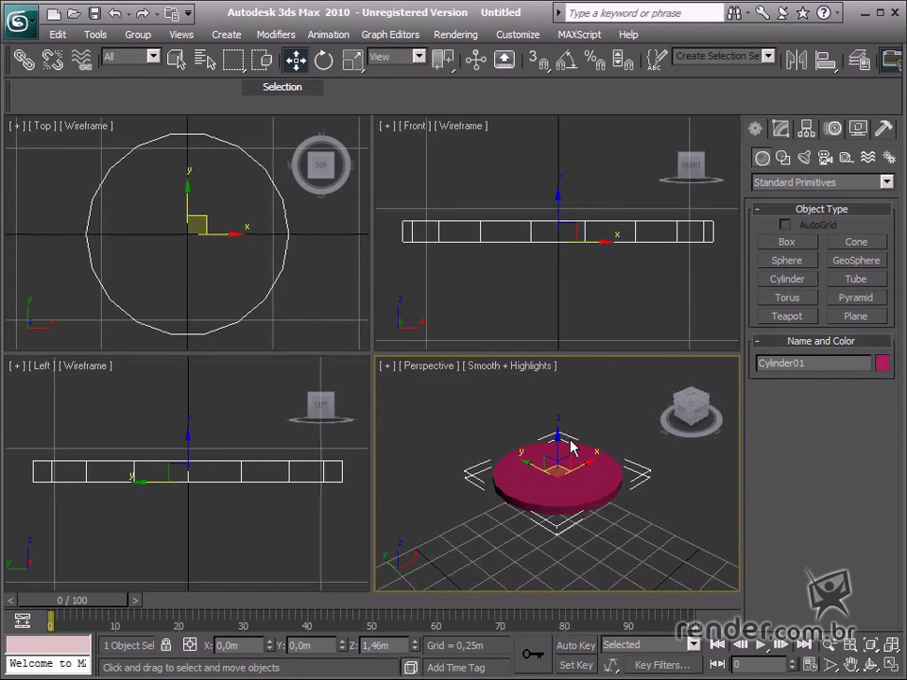
Convert the cylinder to an Editable Poly.
scroll(572, 446, down, 4)
scroll(570, 270, down, 3)
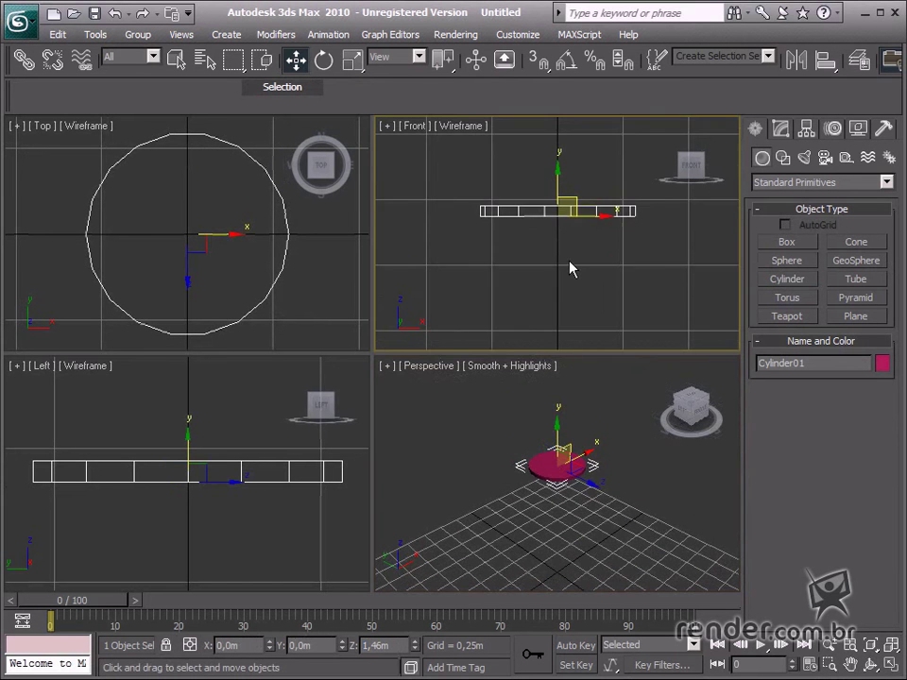
scroll(570, 269, down, 4)
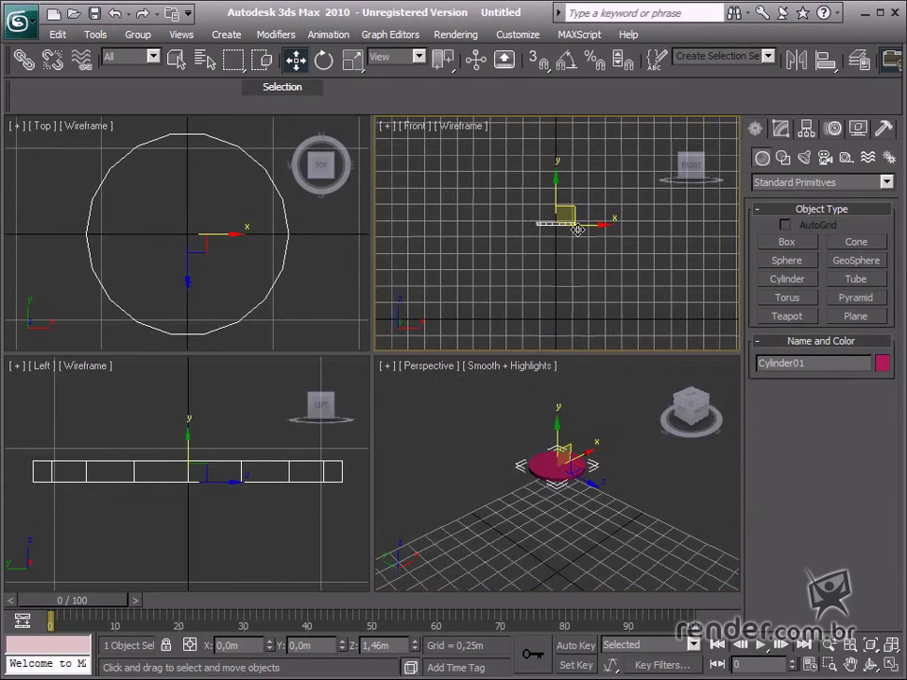
scroll(551, 511, up, 8)
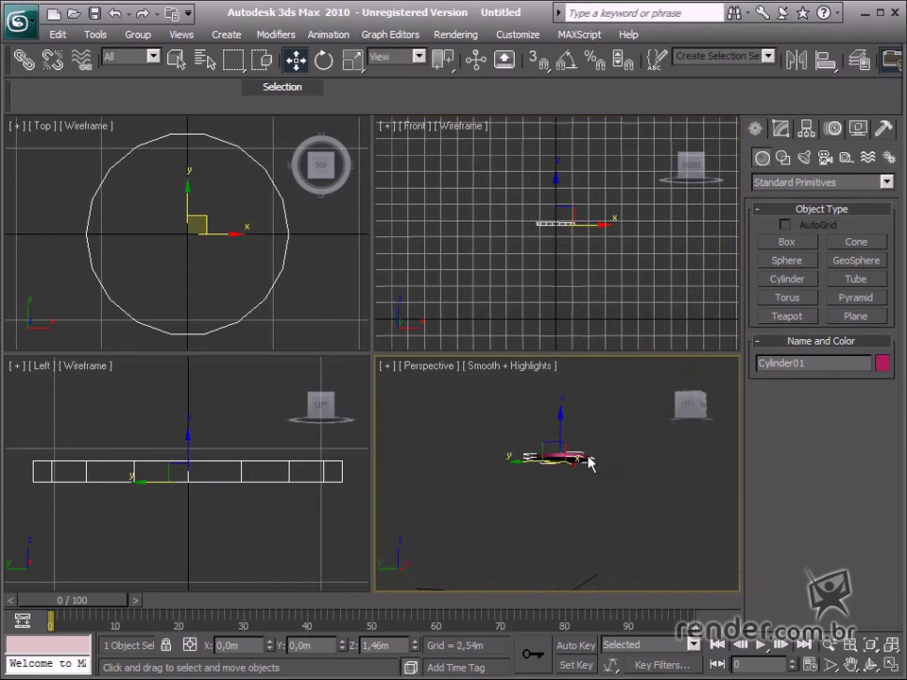
alt+middle_drag(588, 462, 561, 523)
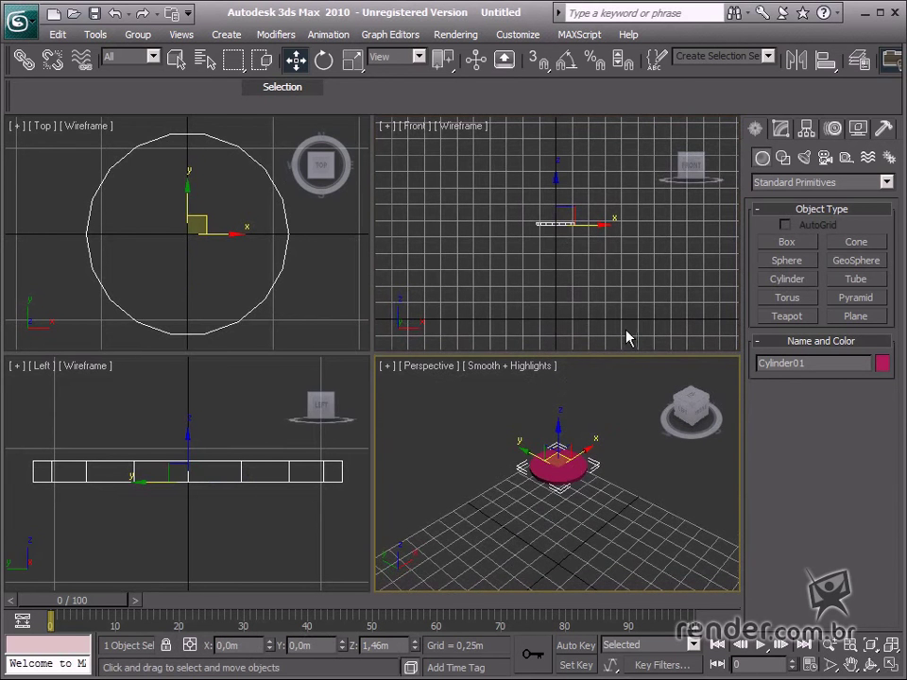
scroll(545, 500, up, 6)
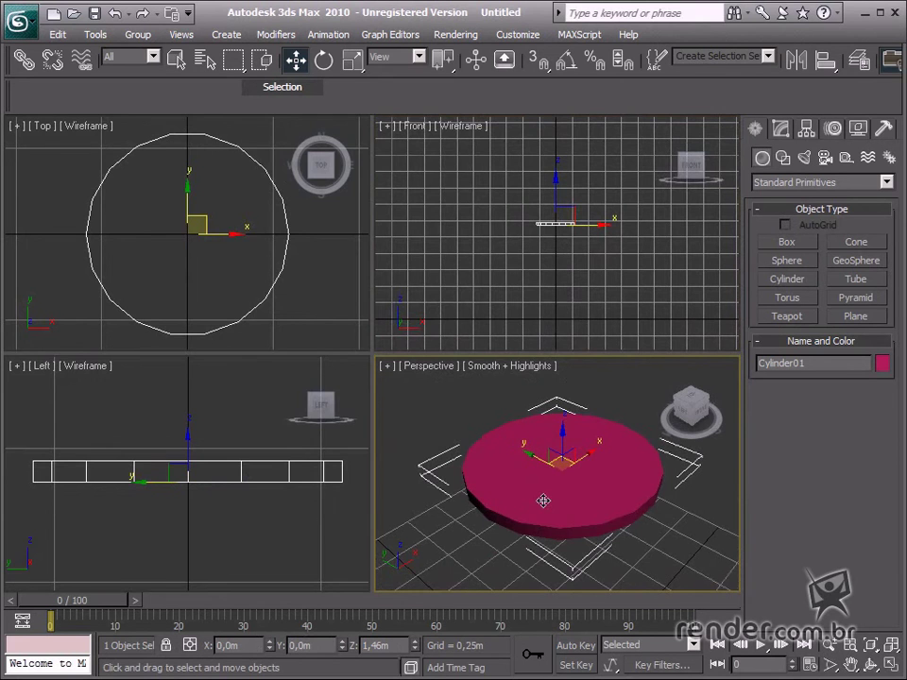
key(alt+w)
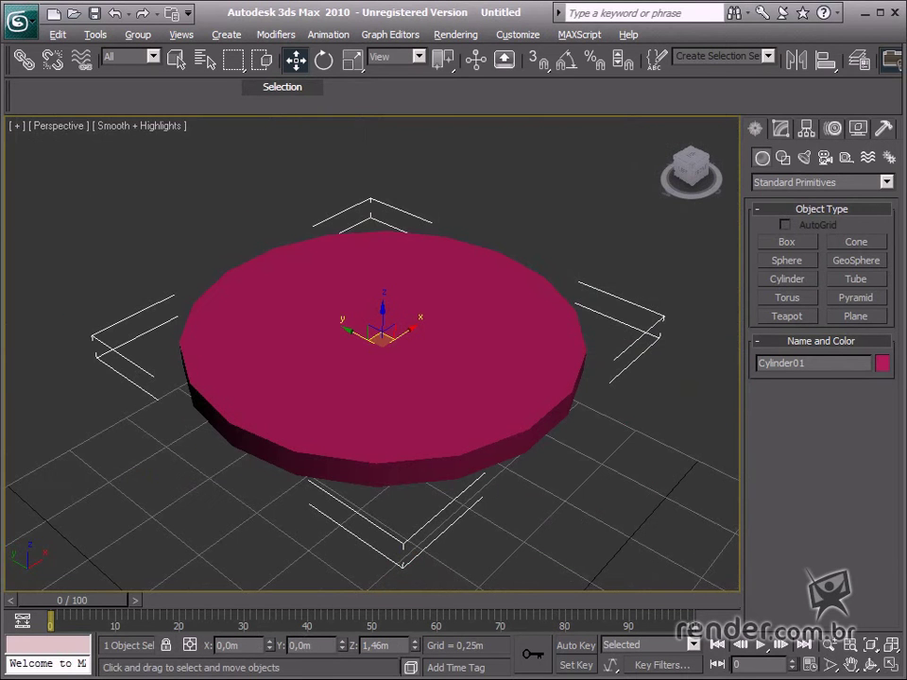
click(781, 129)
right_click(472, 337)
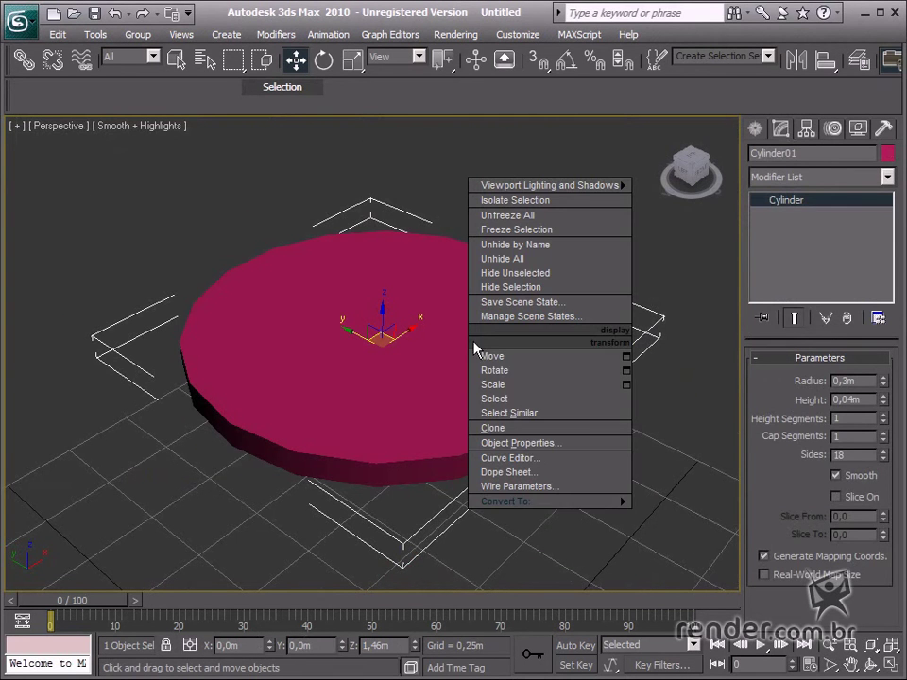
mouse_move(595, 502)
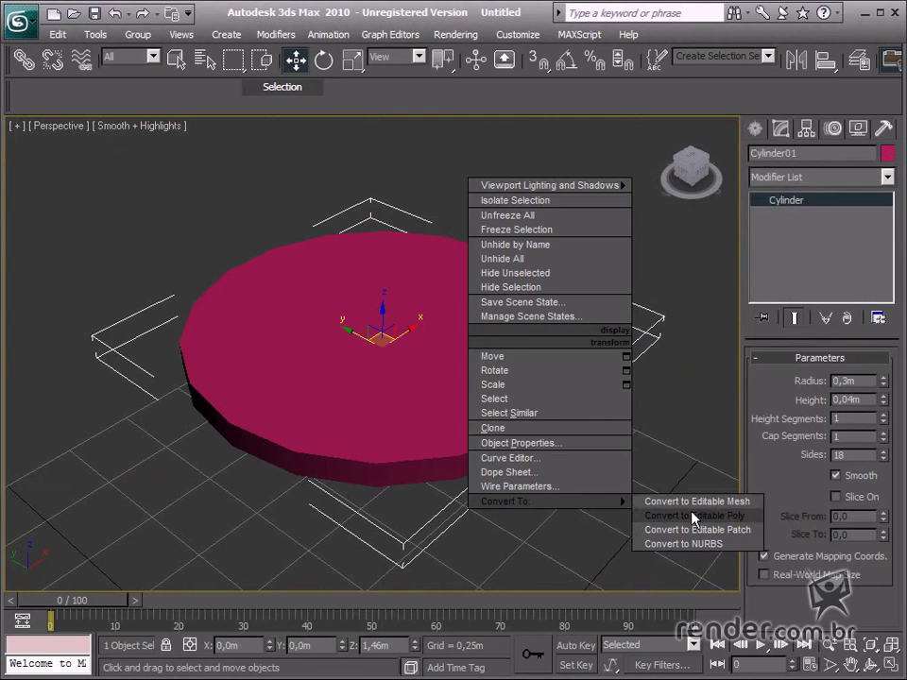
click(694, 518)
Chamfer all upper and lower rim edges of the disc by 0,03 m with 1 segment, excluding the vertical side edges.
click(796, 395)
key(alt+w)
key(F4)
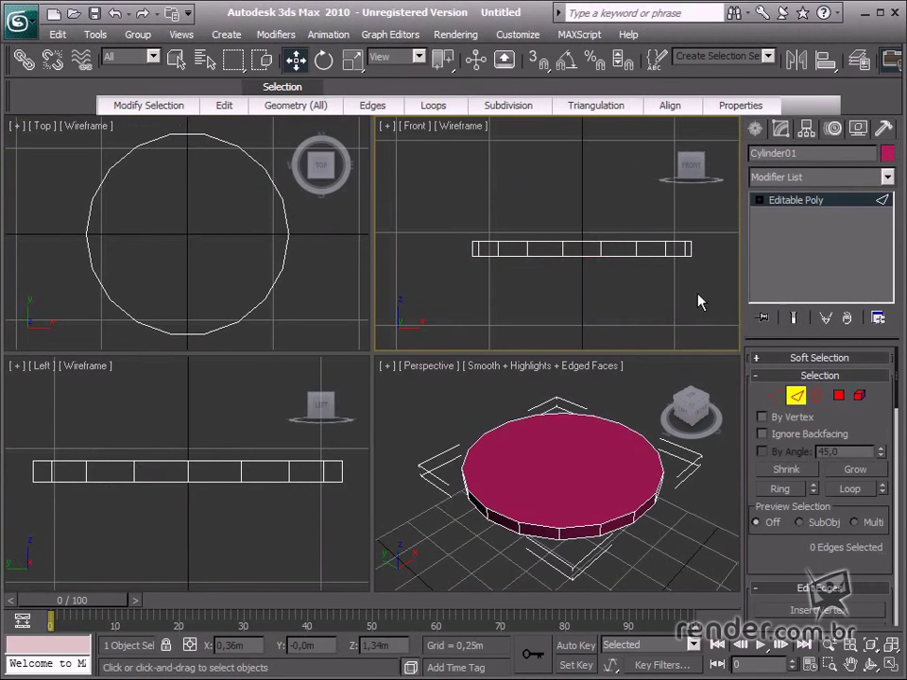
drag(450, 223, 712, 287)
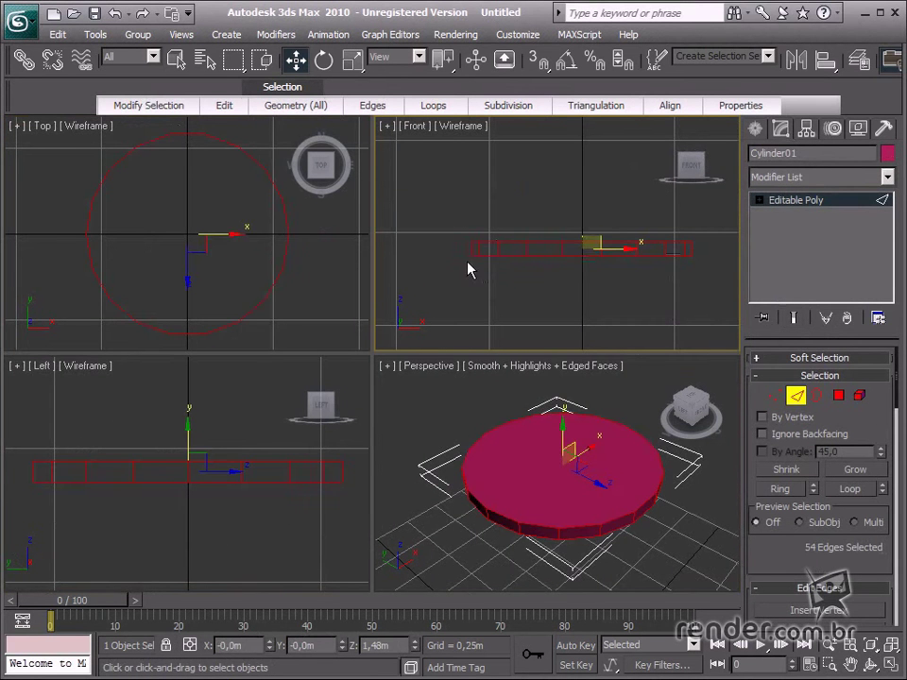
alt+drag(463, 258, 707, 259)
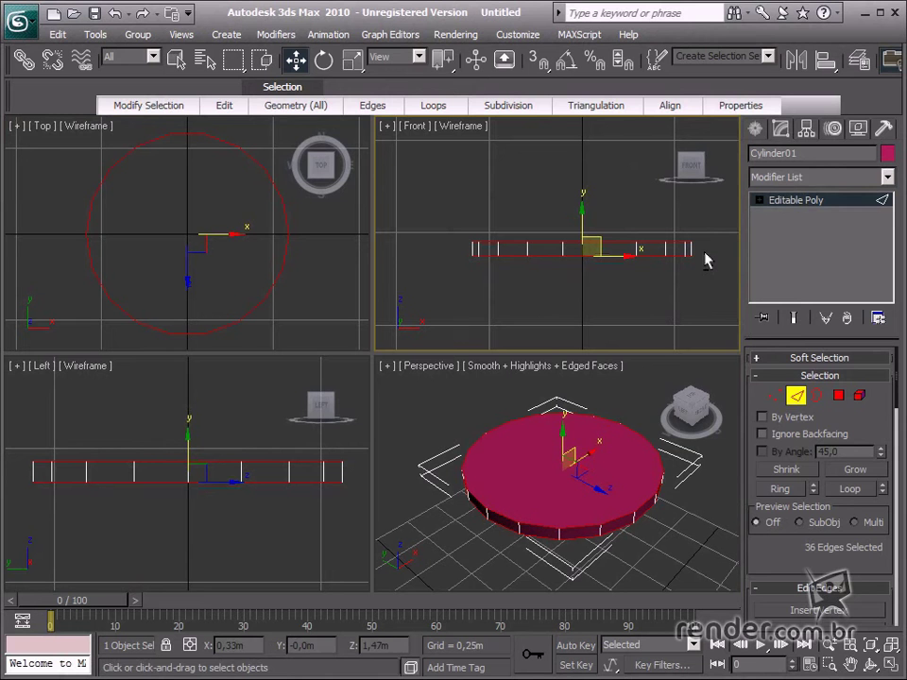
drag(845, 560, 860, 492)
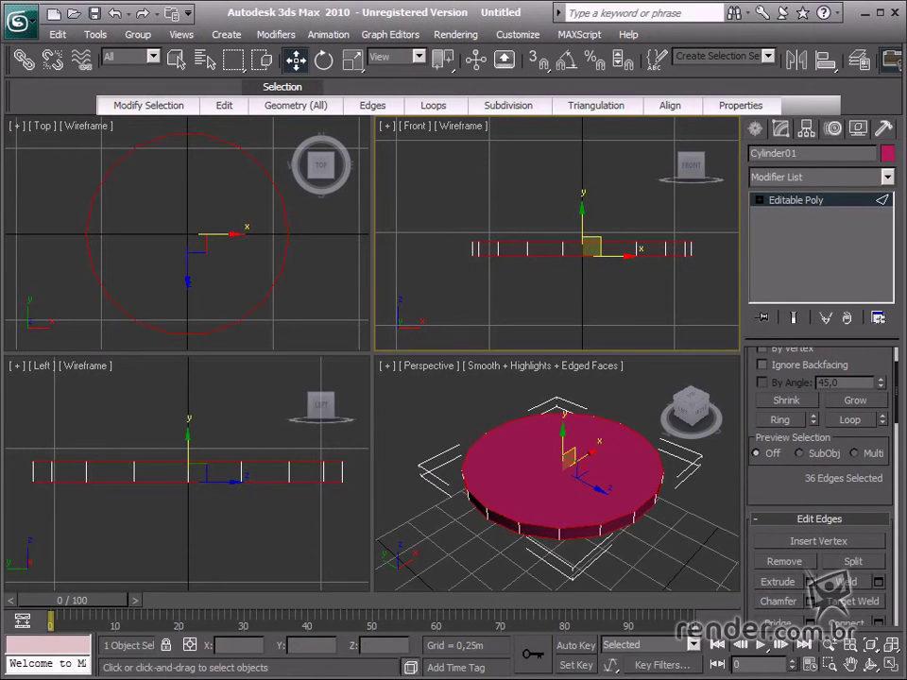
click(811, 601)
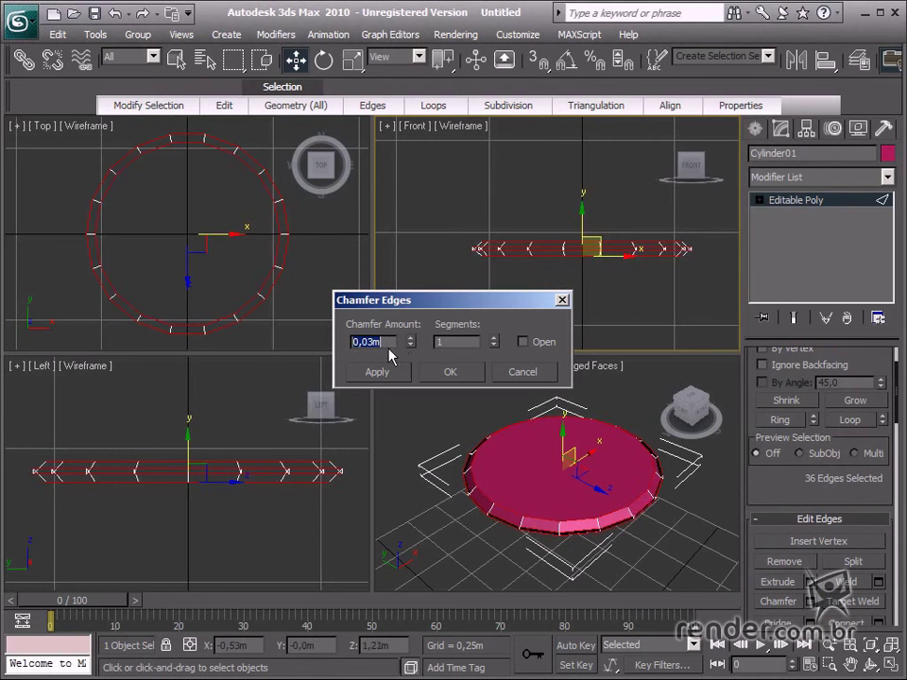
click(450, 371)
Enable NURMS subdivision on the disc's Editable Poly to smooth its shape.
alt+middle_drag(598, 511, 628, 467)
drag(806, 454, 806, 403)
scroll(804, 403, down, 5)
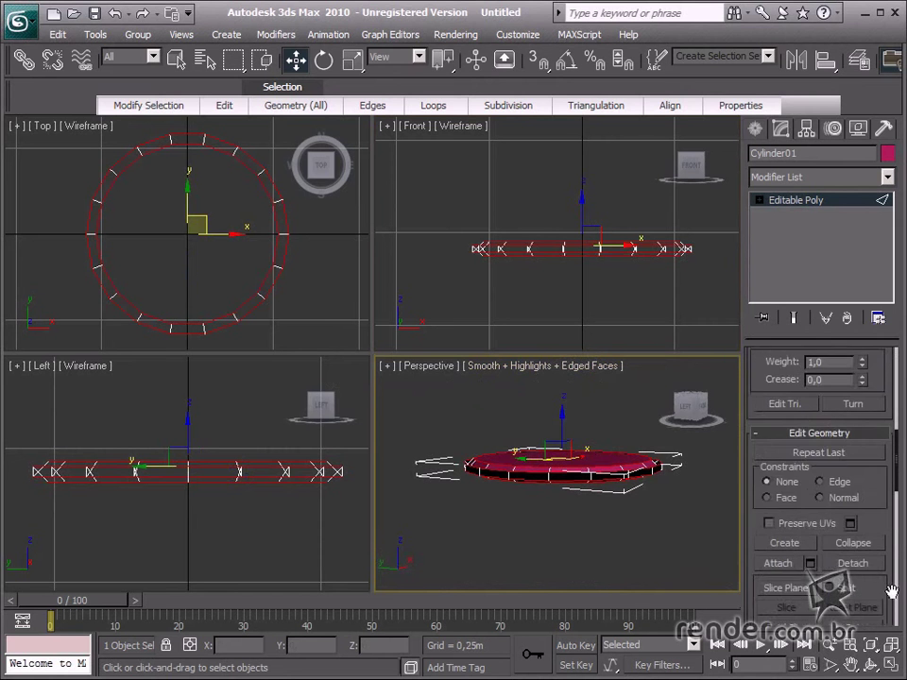
scroll(844, 574, down, 5)
click(844, 574)
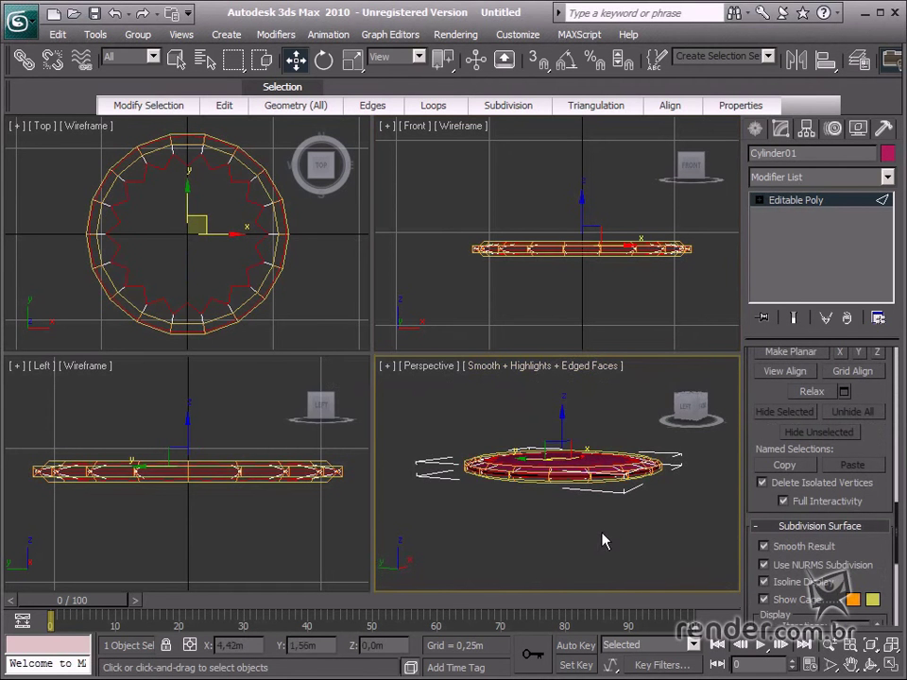
mouse_move(601, 540)
alt+middle_down()
mouse_move(557, 506)
mouse_move(565, 505)
mouse_move(578, 421)
mouse_move(584, 492)
mouse_move(606, 340)
mouse_move(591, 479)
mouse_move(597, 535)
alt+middle_up()
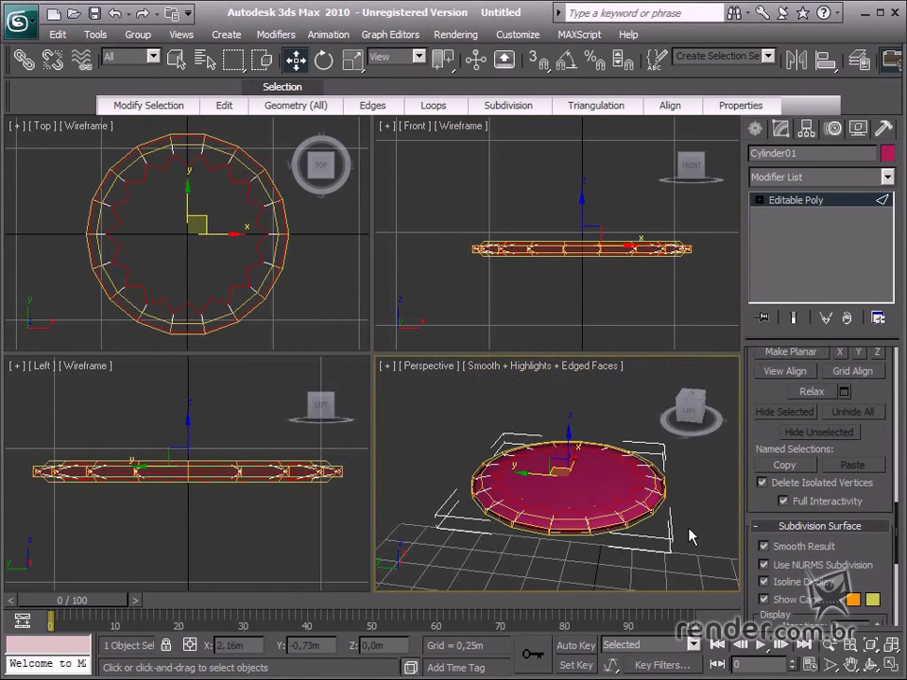
Draw a rectangle spline about 1,4 m long and 0,5 m wide in the Front view, from the disc's underside to the ground line.
middle_drag(578, 250, 549, 202)
scroll(554, 247, down, 3)
middle_drag(558, 288, 547, 213)
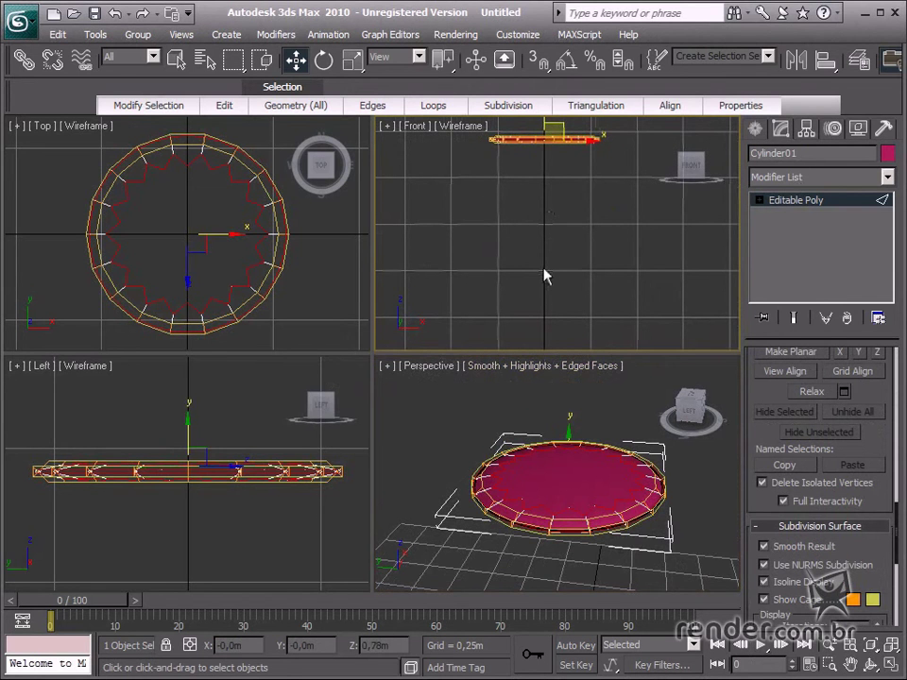
key(alt+w)
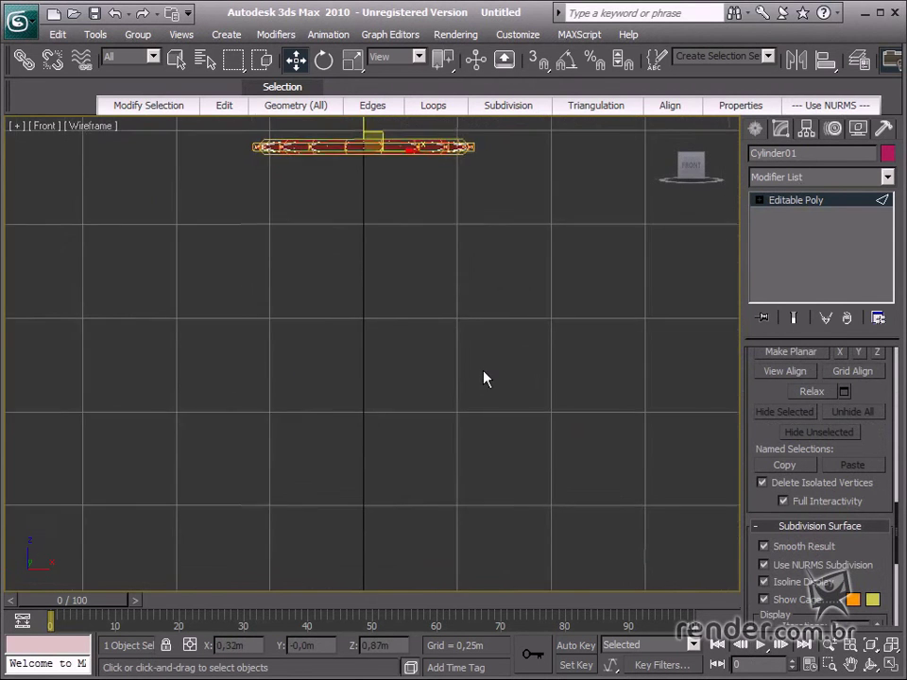
scroll(484, 378, down, 3)
scroll(486, 376, up, 2)
middle_drag(486, 376, 551, 298)
scroll(553, 298, down, 5)
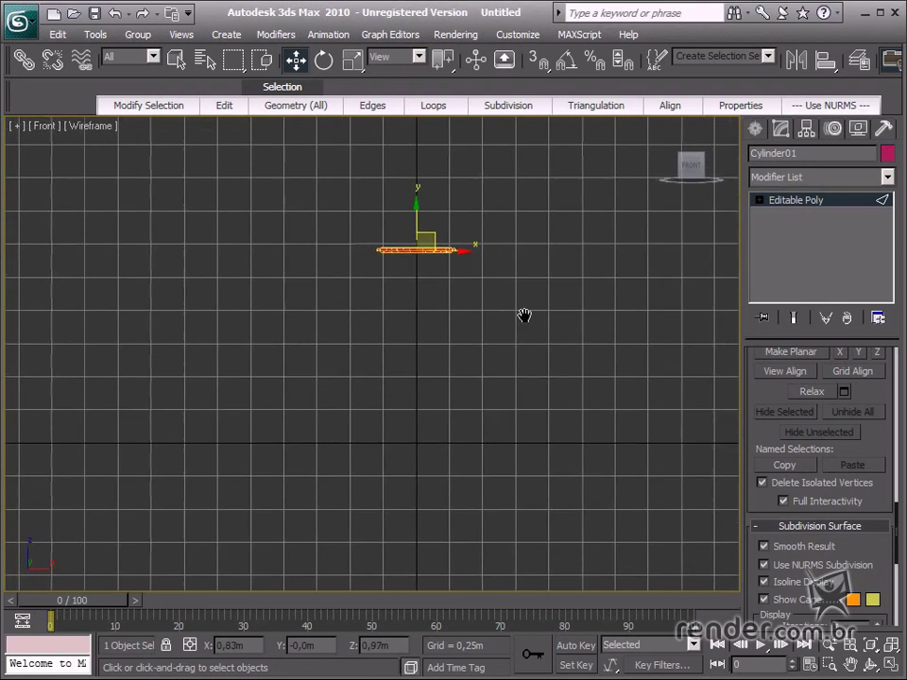
scroll(524, 316, up, 2)
click(756, 129)
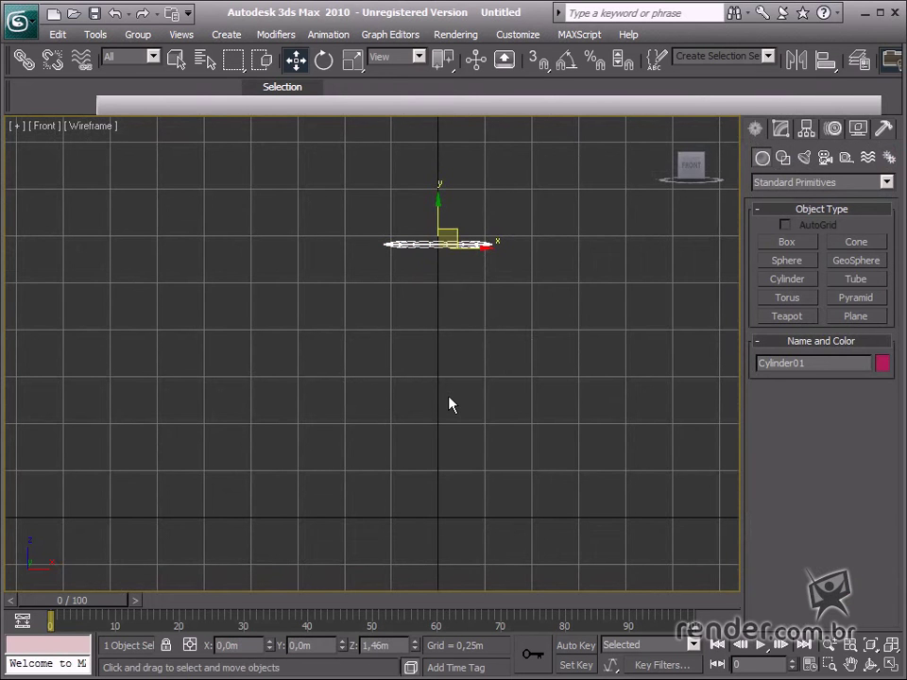
click(789, 158)
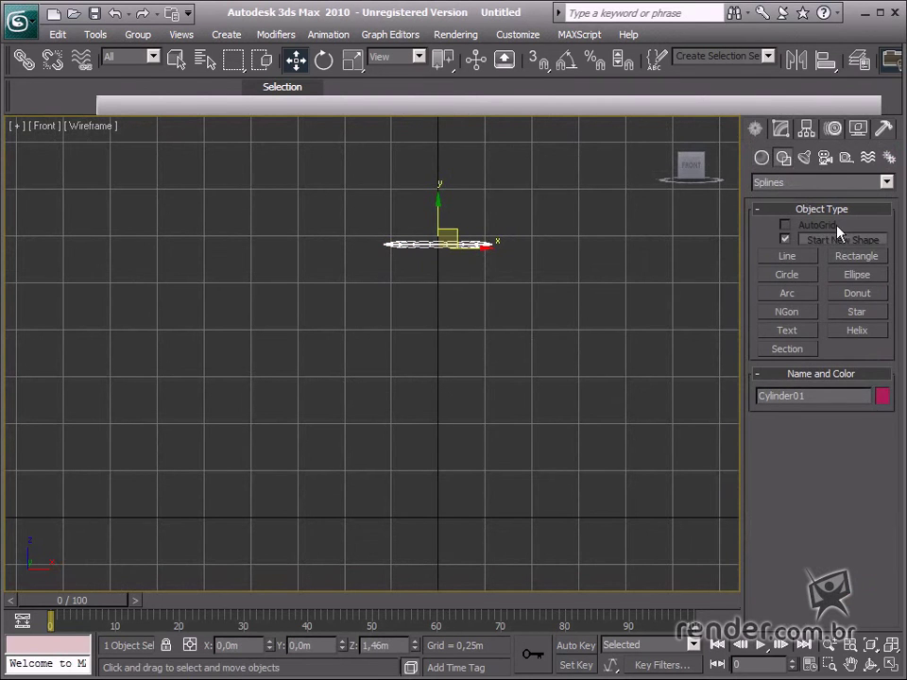
click(854, 257)
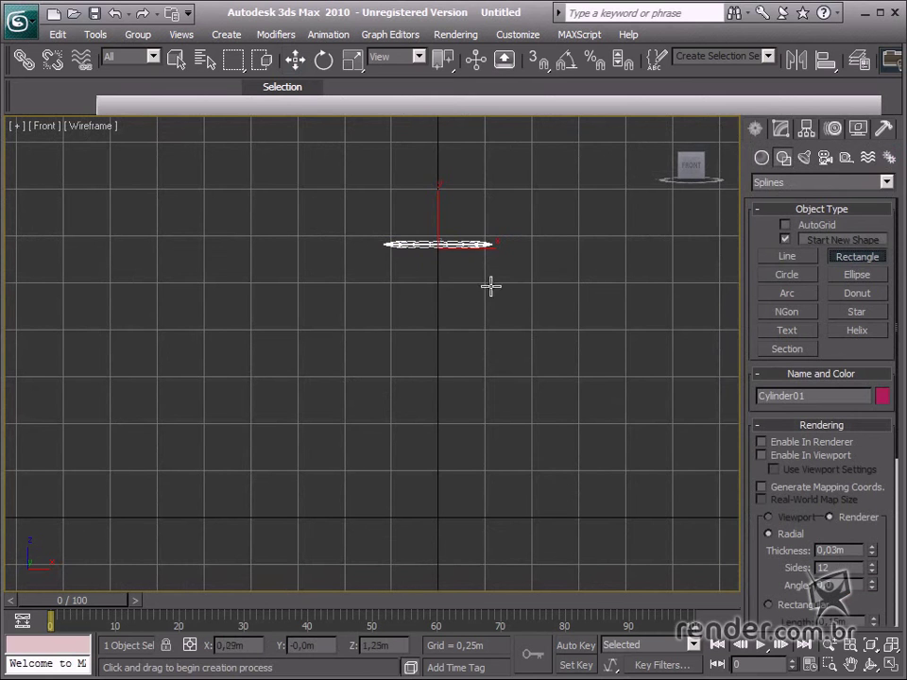
click(389, 246)
drag(390, 247, 484, 516)
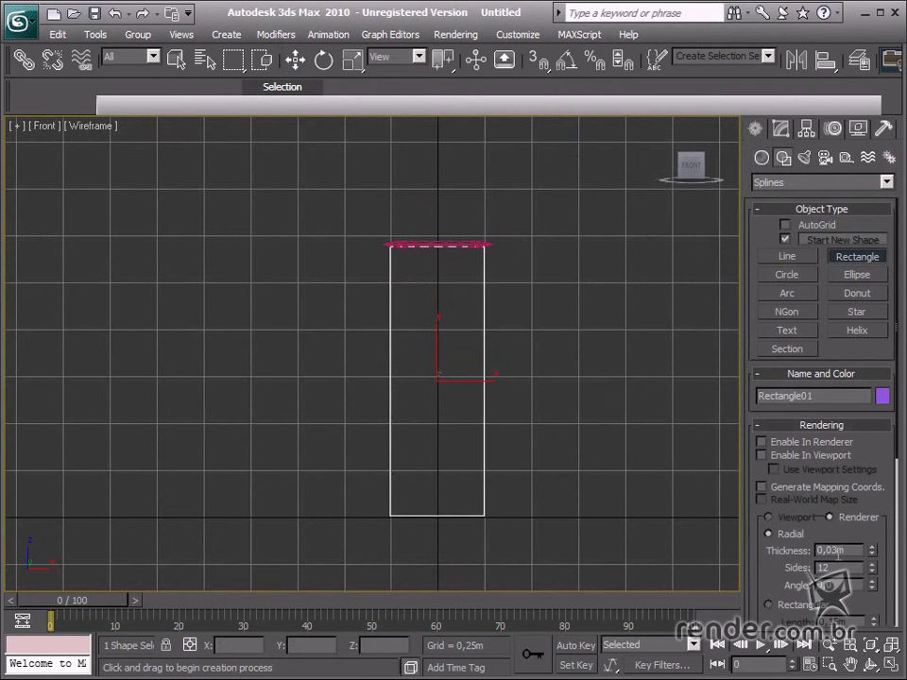
Narrow the rectangle's width to about 0,38 m and set its corner radius to 0,1 m.
scroll(875, 531, down, 5)
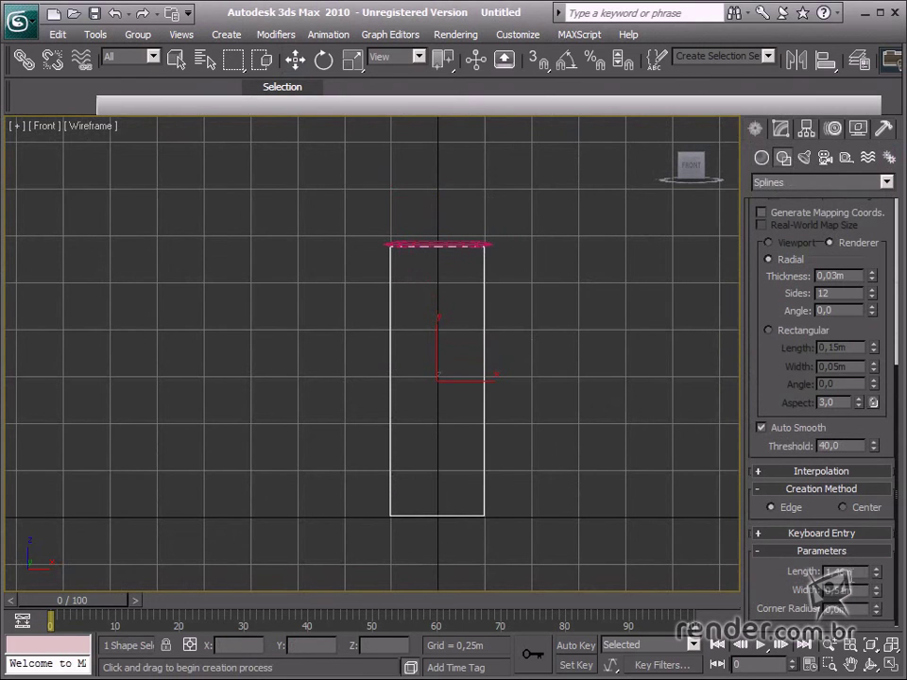
drag(861, 592, 757, 594)
text(0,)
key(Tab)
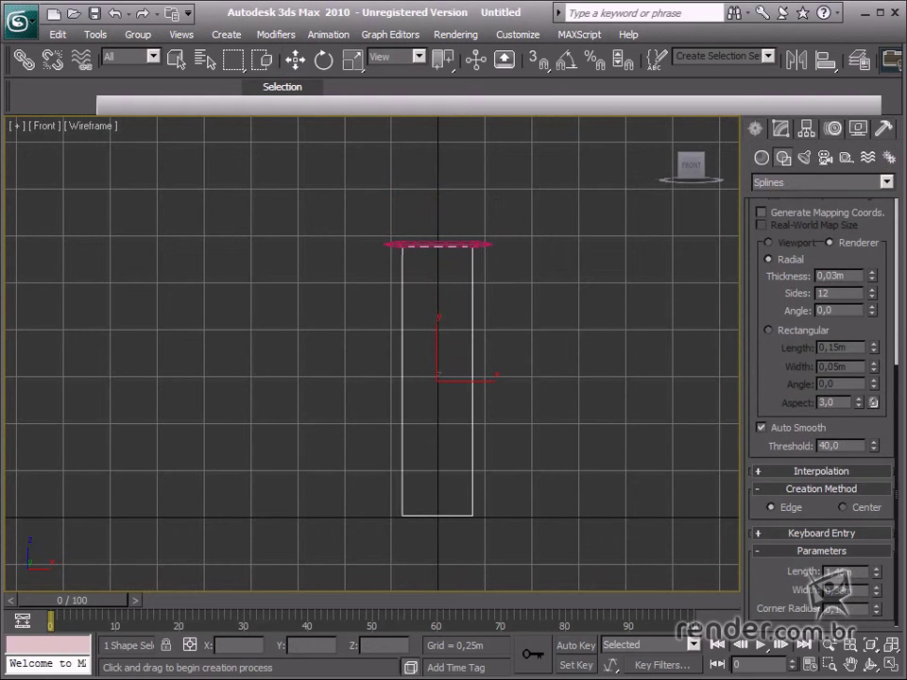
text(0,1)
key(Return)
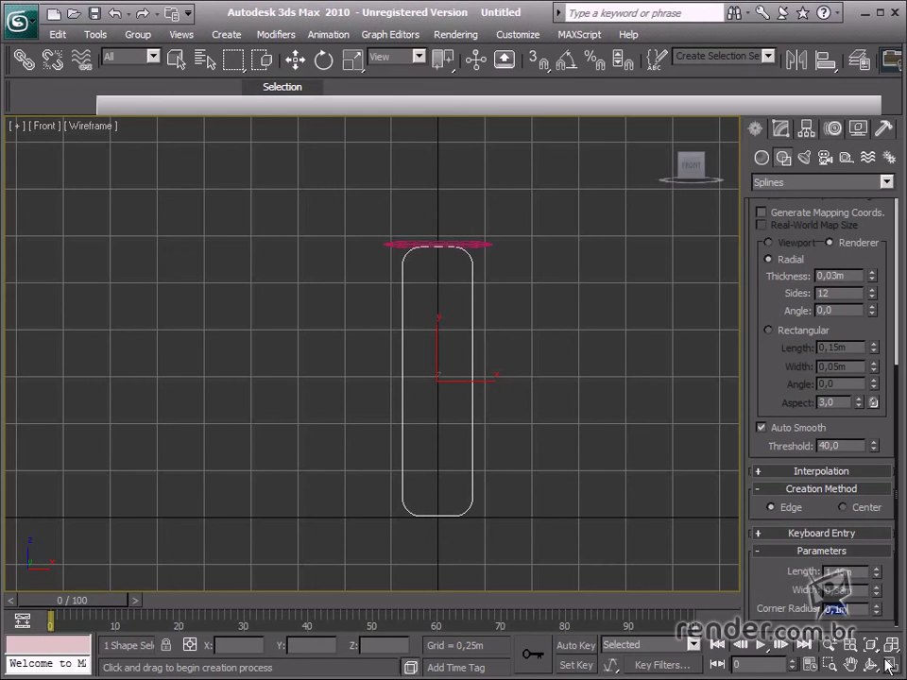
Convert the rounded rectangle to an Editable Spline.
key(alt+w)
scroll(612, 493, down, 10)
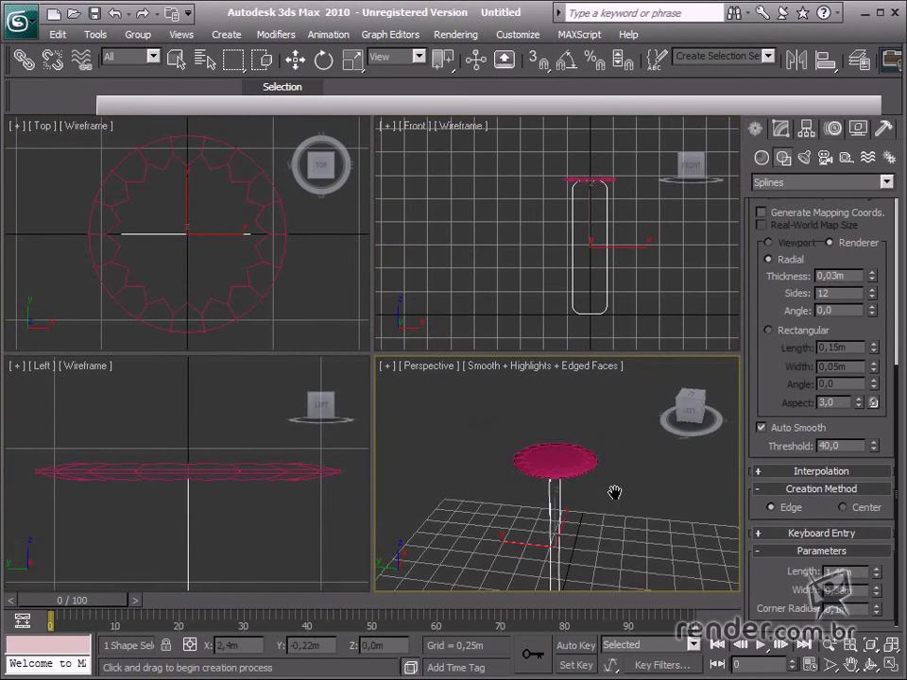
alt+middle_drag(588, 499, 492, 509)
middle_drag(587, 572, 635, 519)
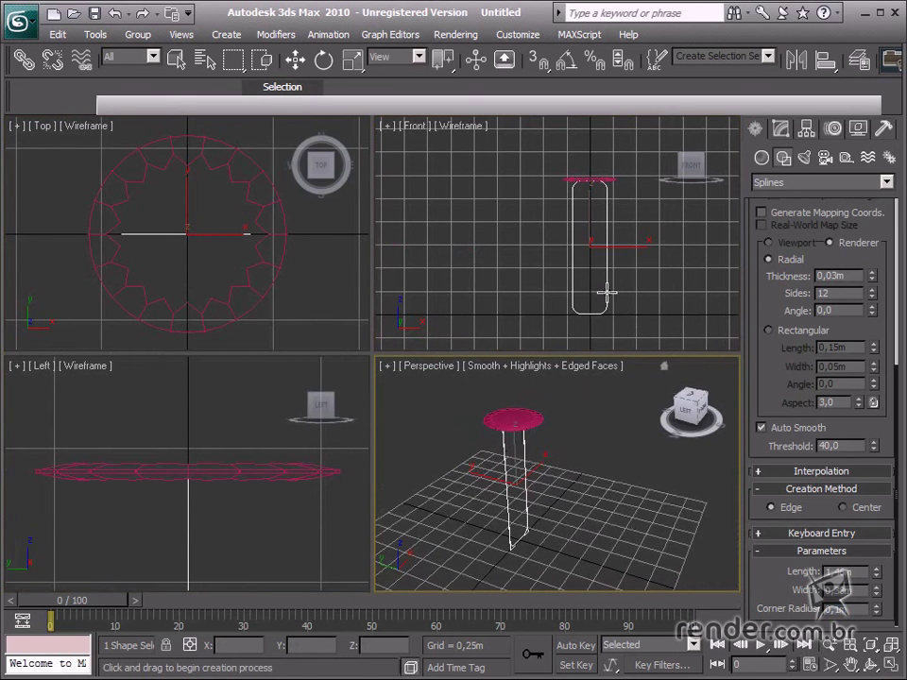
click(299, 61)
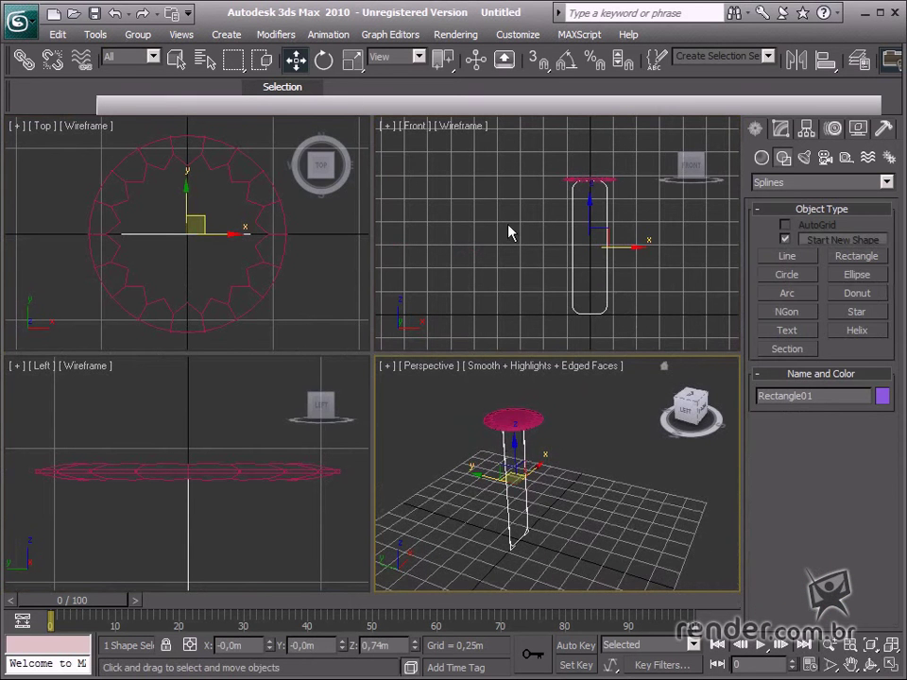
click(606, 231)
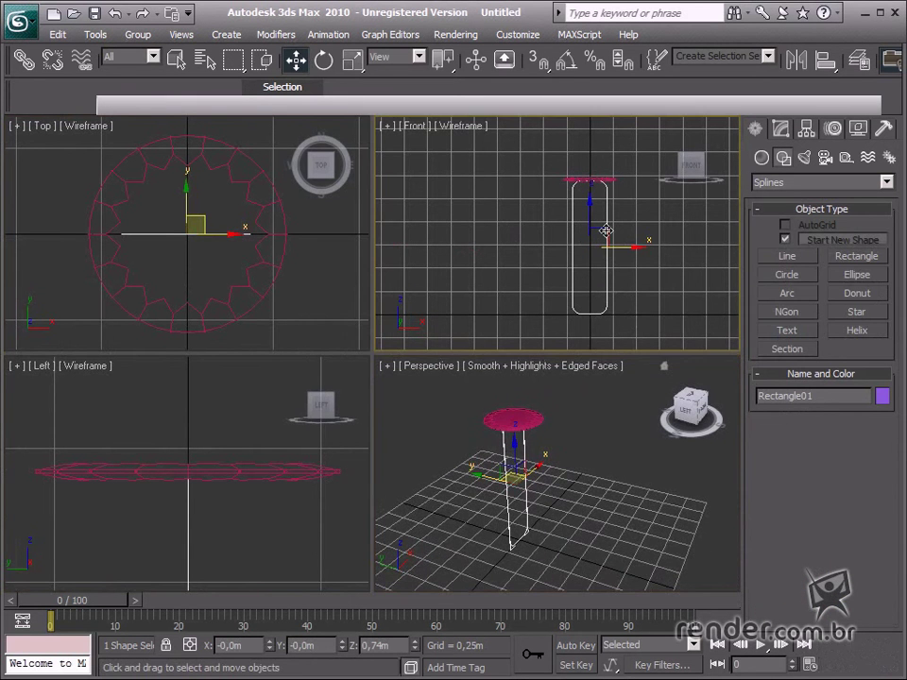
right_click(606, 230)
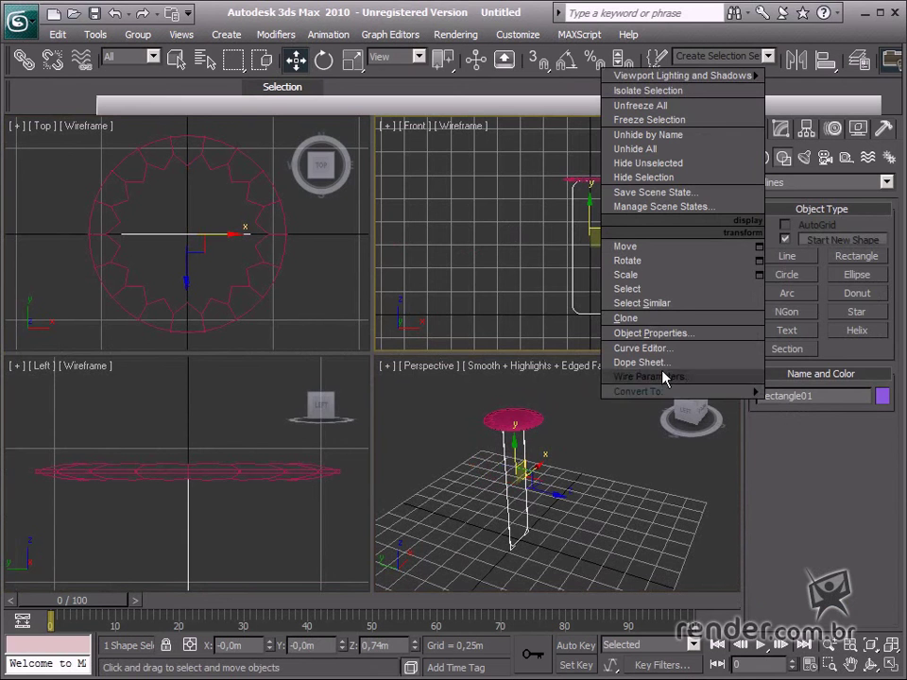
mouse_move(681, 391)
click(808, 395)
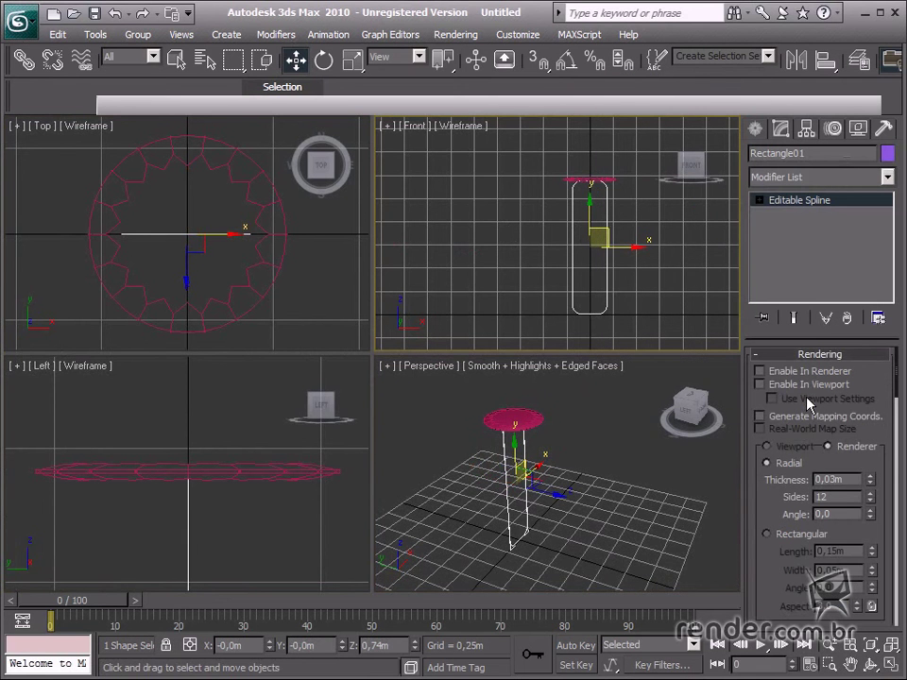
middle_click(620, 533)
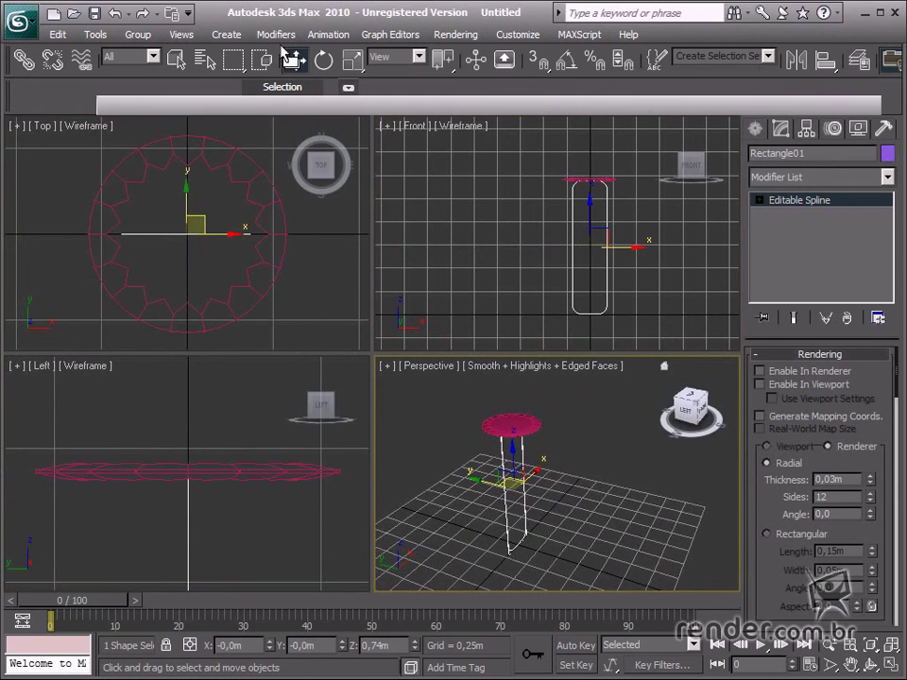
Delete the rectangle's bottom segment and its two lower corner arcs to leave an open inverted U.
click(758, 200)
click(794, 228)
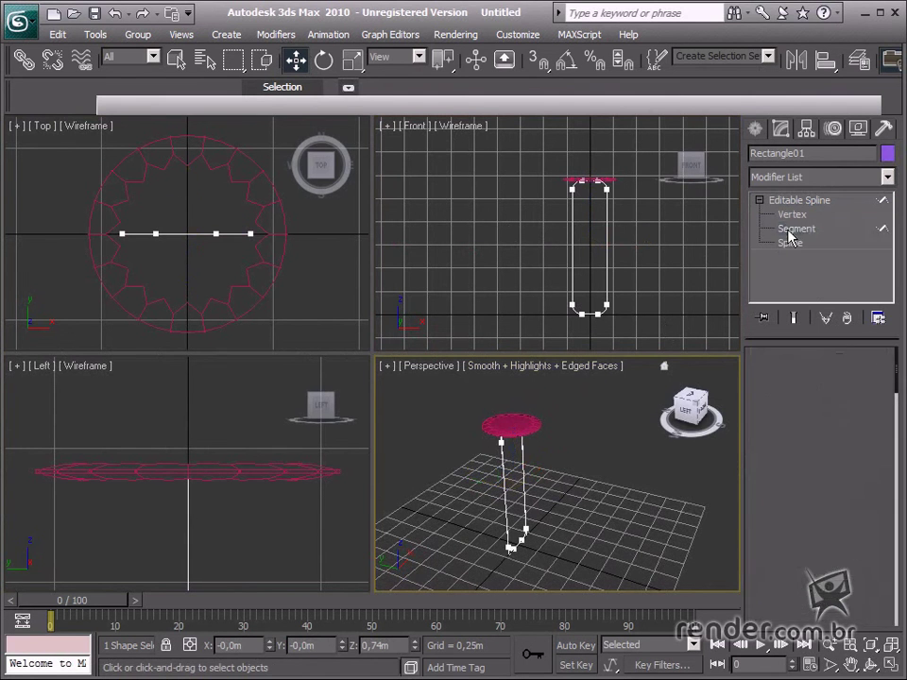
alt+middle_drag(533, 448, 496, 438)
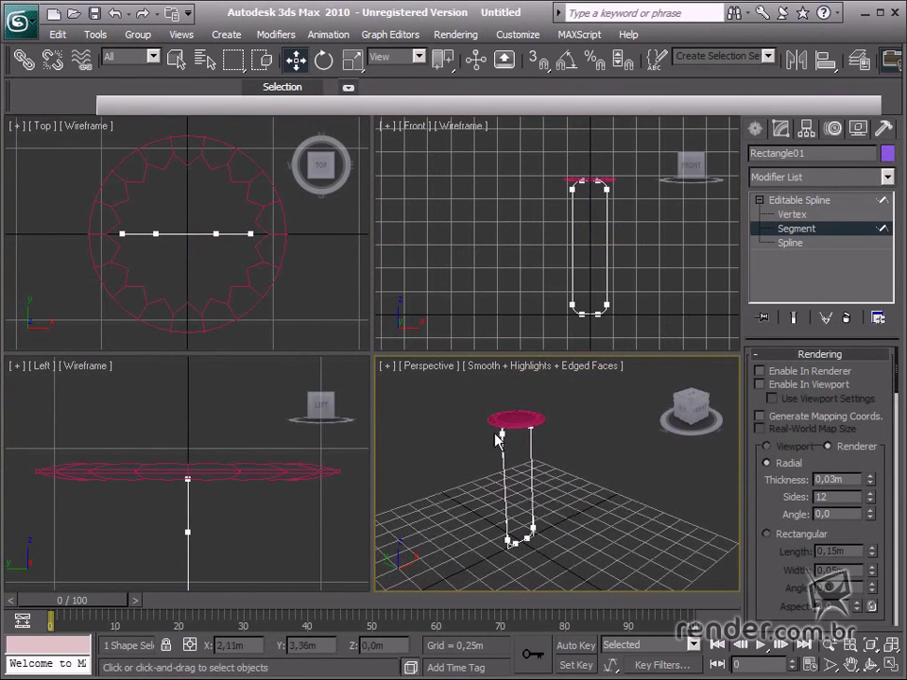
click(579, 340)
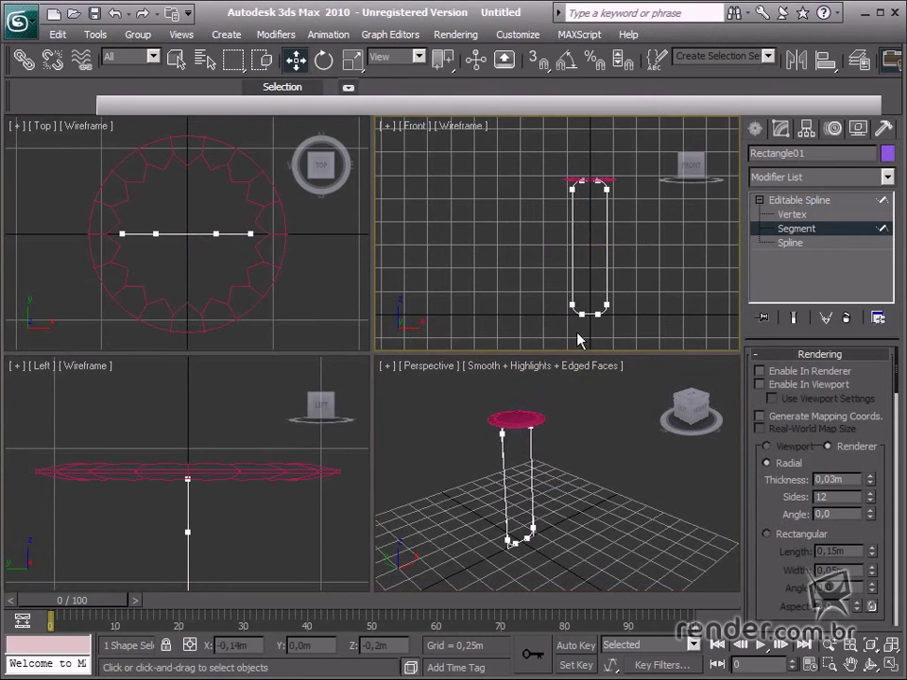
click(608, 314)
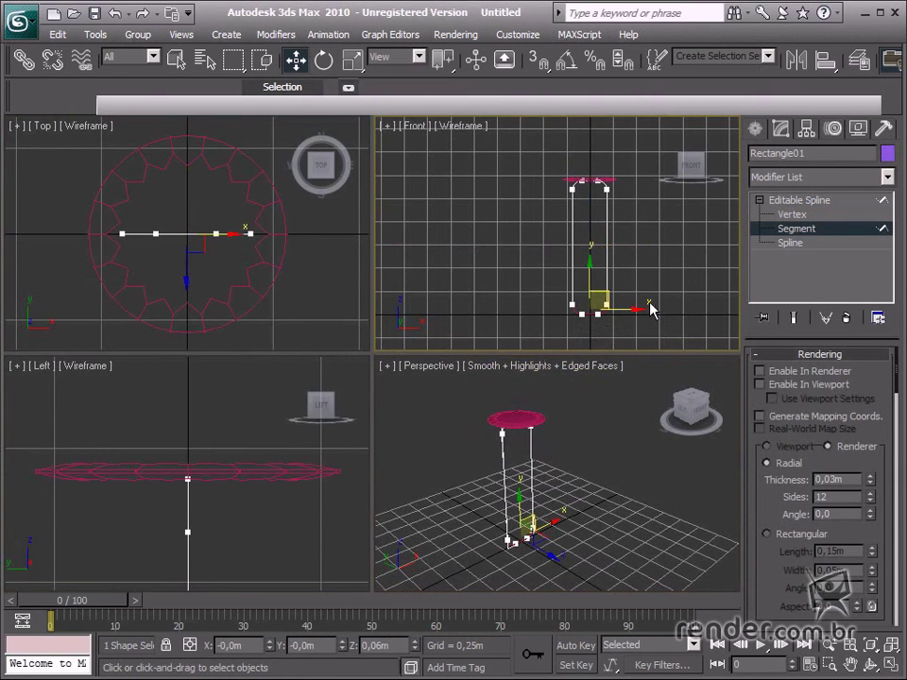
key(Delete)
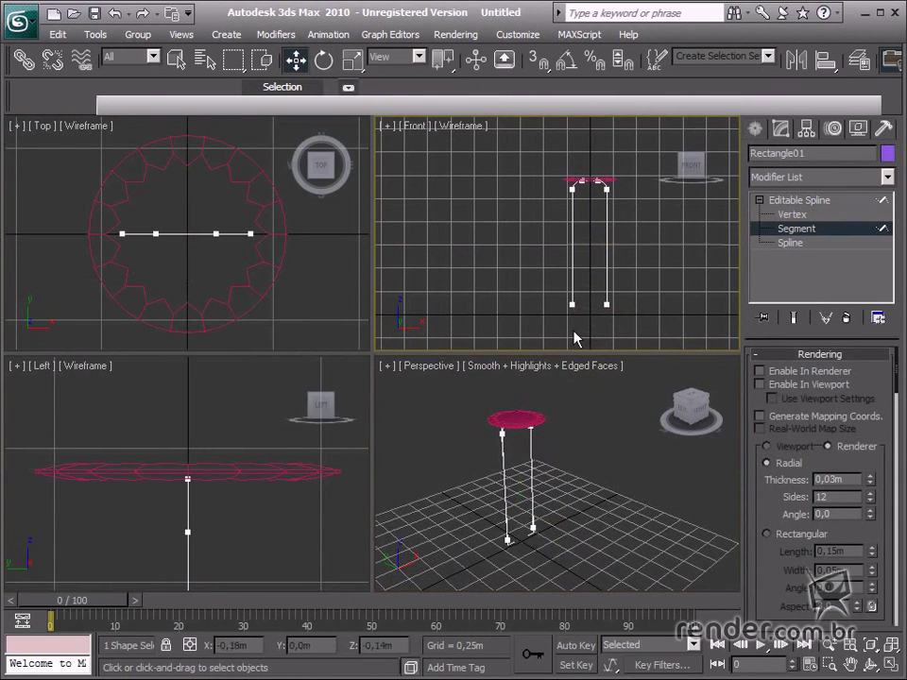
middle_drag(605, 296, 593, 283)
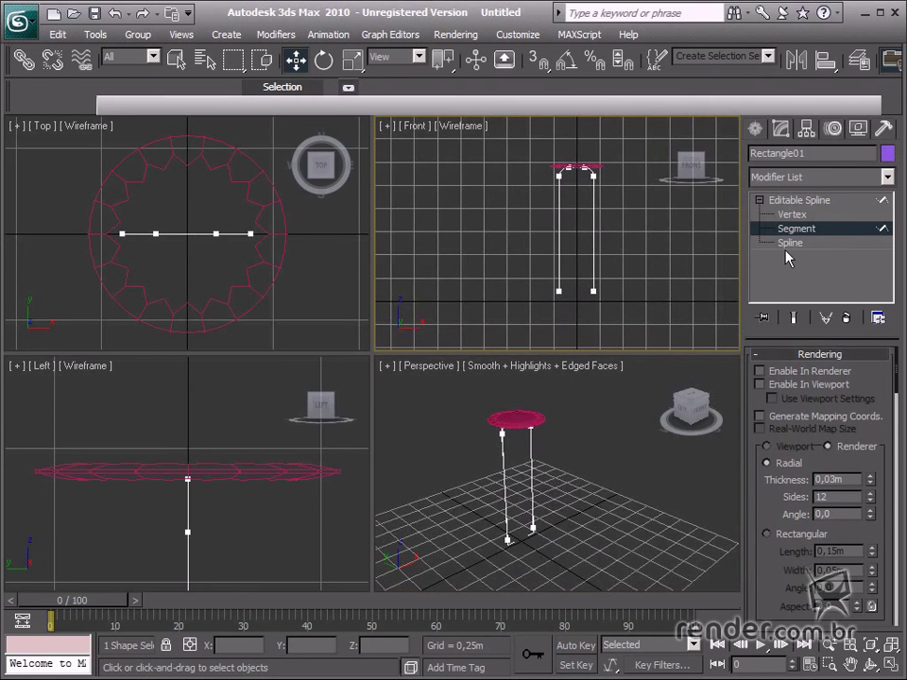
Move the two lower end vertices of the U-shaped spline straight down to the ground line and leave vertex editing.
click(786, 216)
drag(608, 276, 523, 327)
scroll(633, 257, up, 5)
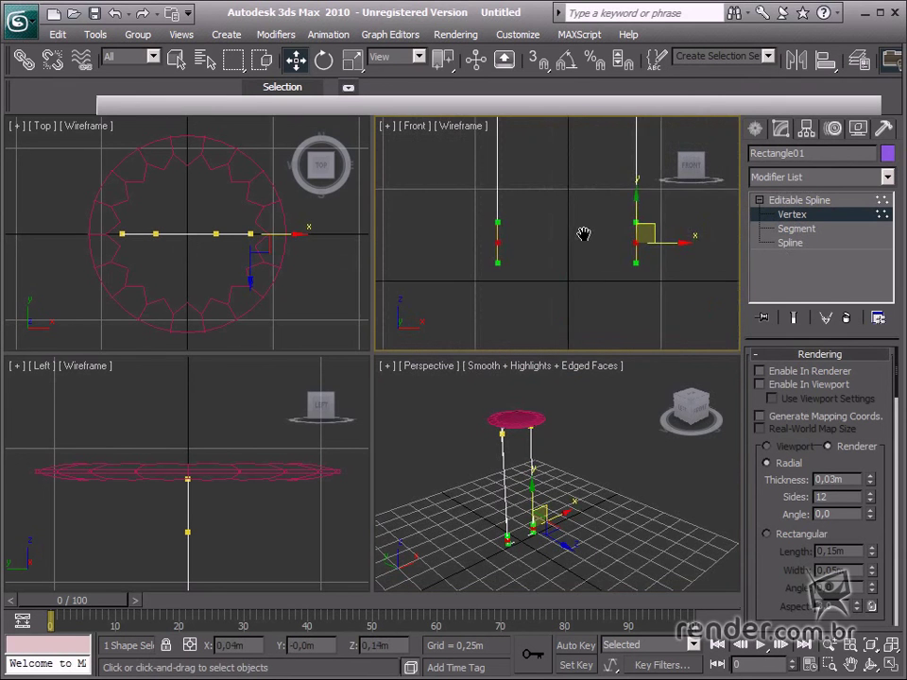
middle_drag(583, 235, 563, 237)
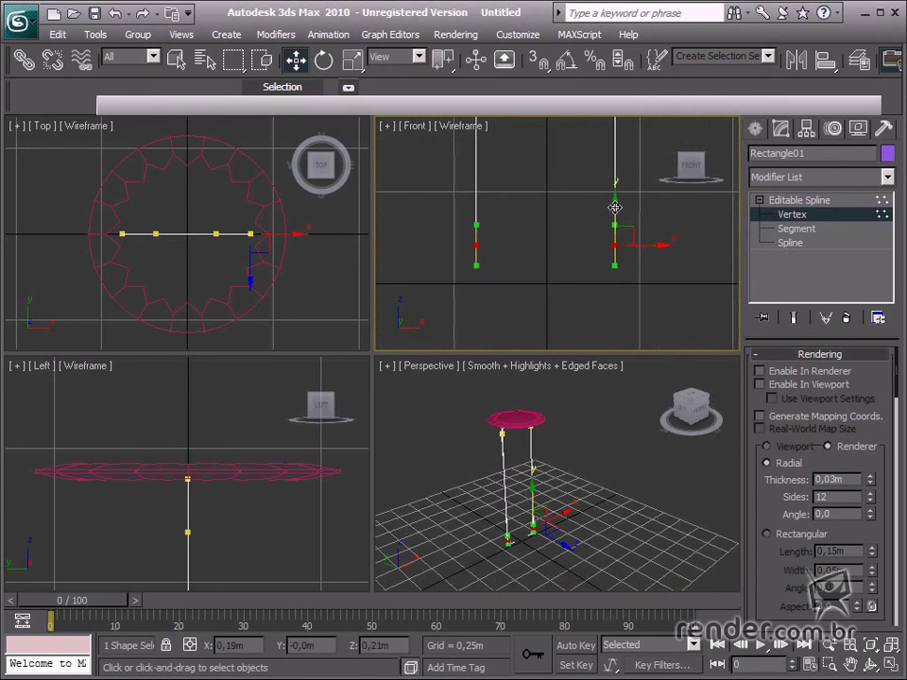
drag(615, 207, 615, 281)
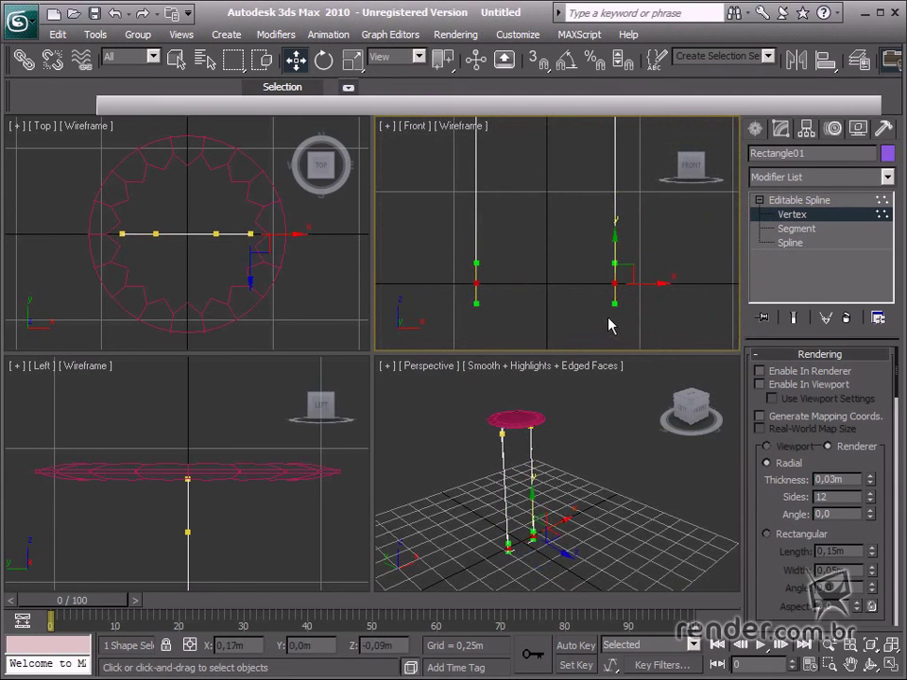
scroll(608, 284, down, 3)
scroll(581, 491, down, 2)
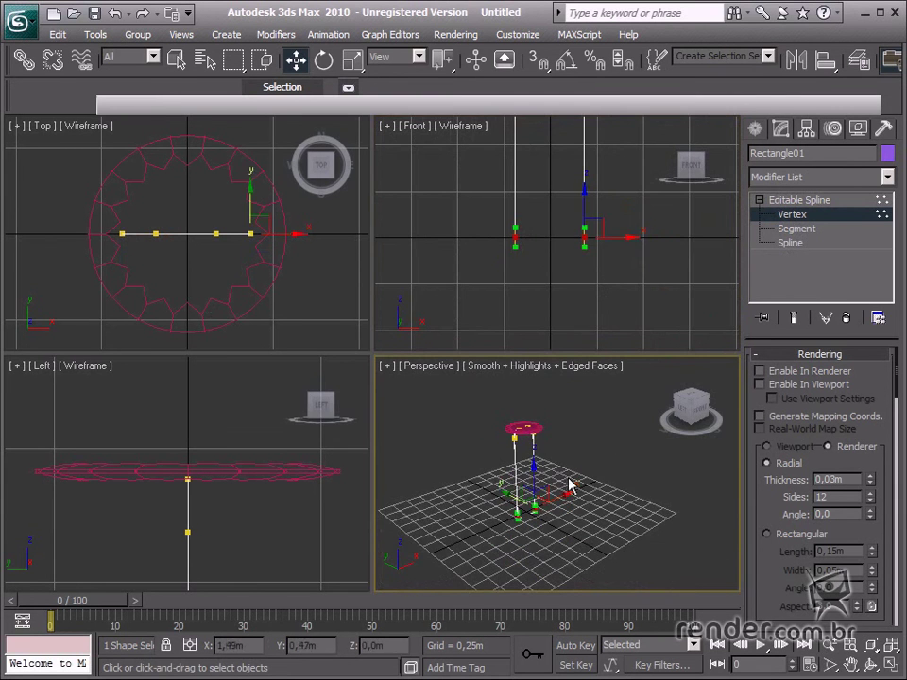
click(571, 485)
middle_drag(565, 494, 597, 532)
scroll(575, 520, up, 2)
click(886, 215)
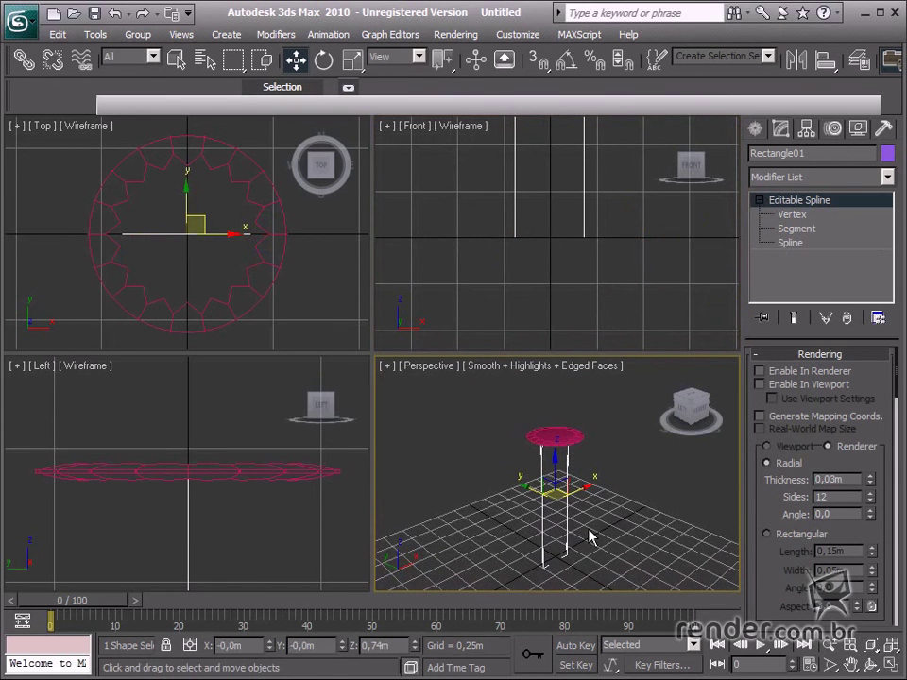
Enable the U-shaped spline in the renderer and viewport as a radial tube 0,03 m thick with 12 sides.
key(alt+w)
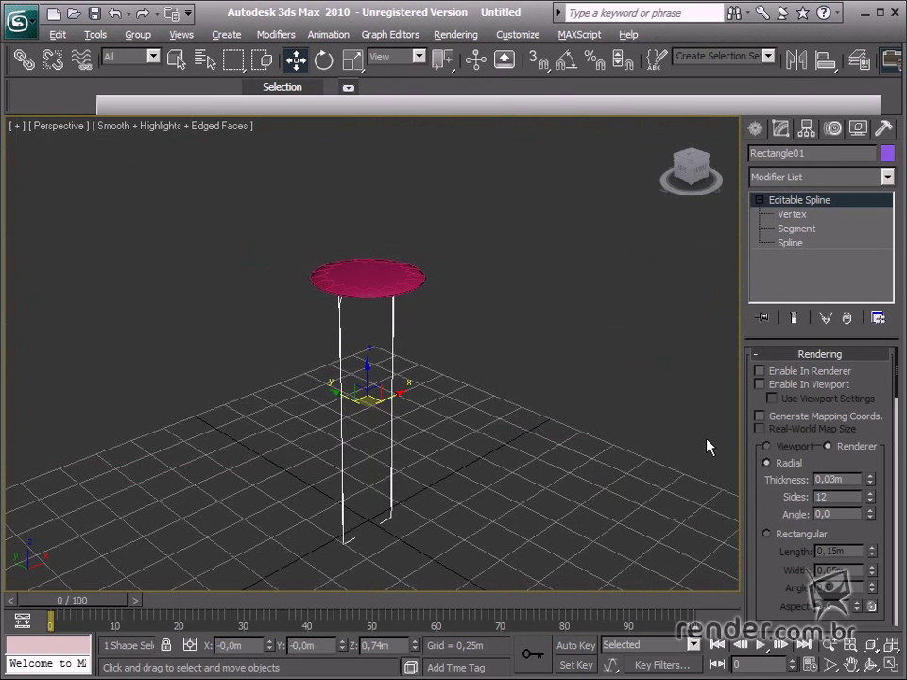
click(762, 386)
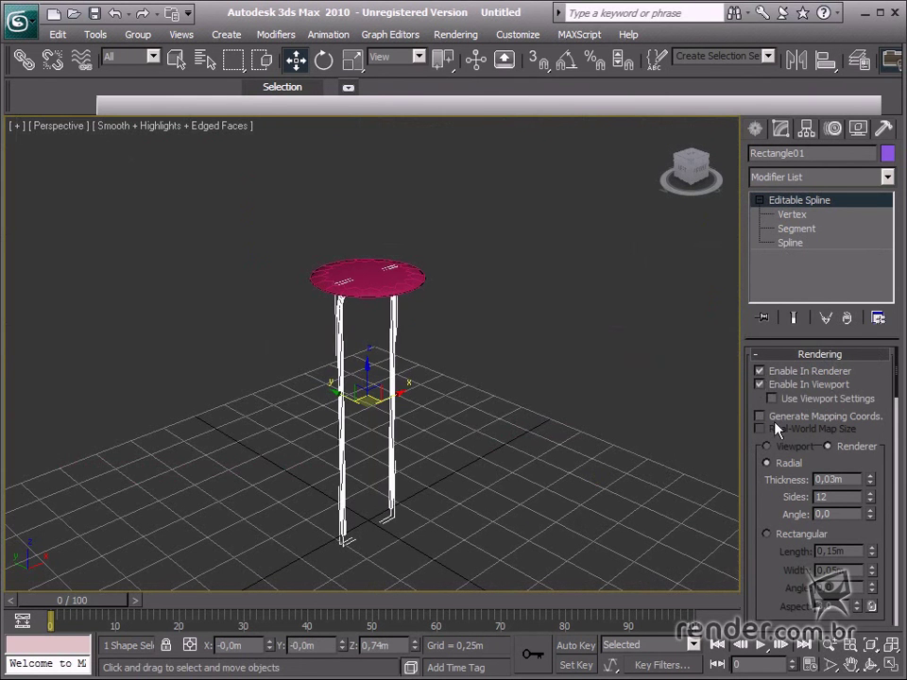
alt+middle_drag(542, 511, 530, 487)
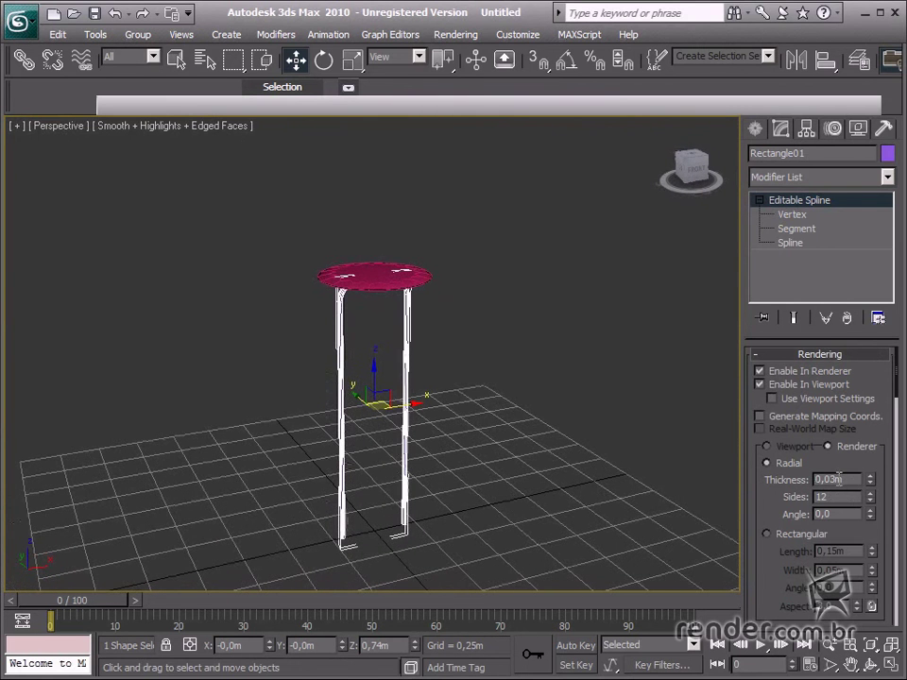
mouse_move(871, 478)
mouse_down()
mouse_move(868, 453)
mouse_move(870, 603)
mouse_move(859, 548)
mouse_move(863, 493)
mouse_up()
alt+middle_drag(425, 511, 342, 449)
scroll(403, 441, up, 3)
middle_drag(403, 442, 429, 431)
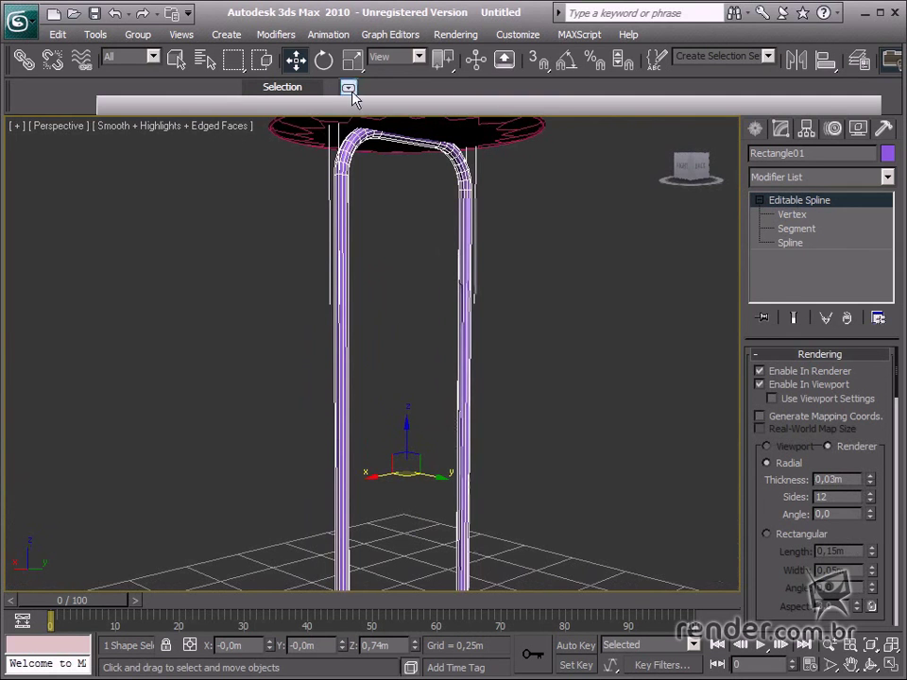
middle_drag(537, 506, 510, 476)
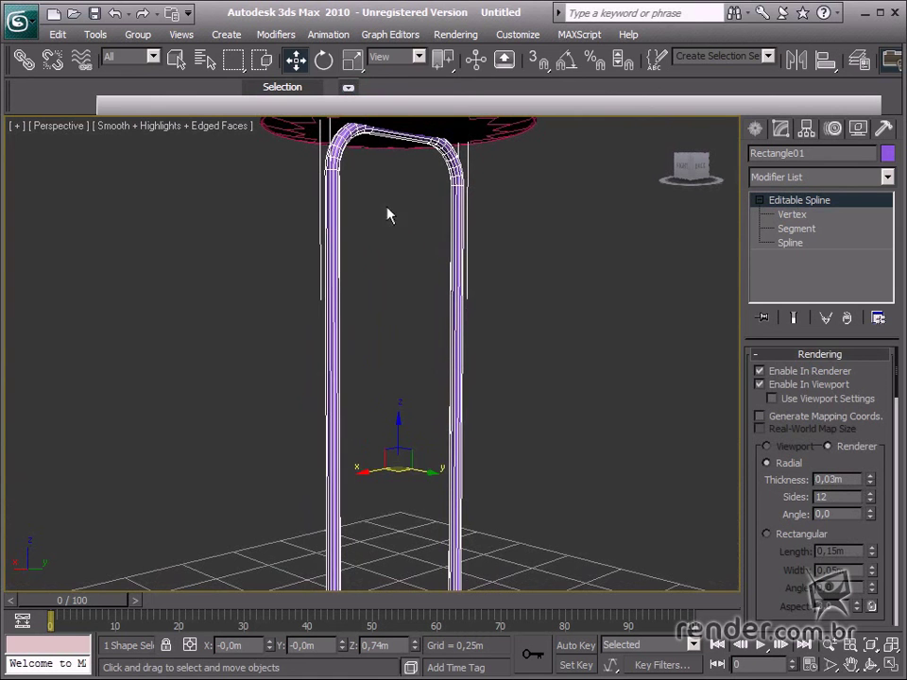
Clone the tubular leg frame as one Copy rotated 90 degrees about the Z axis.
click(330, 65)
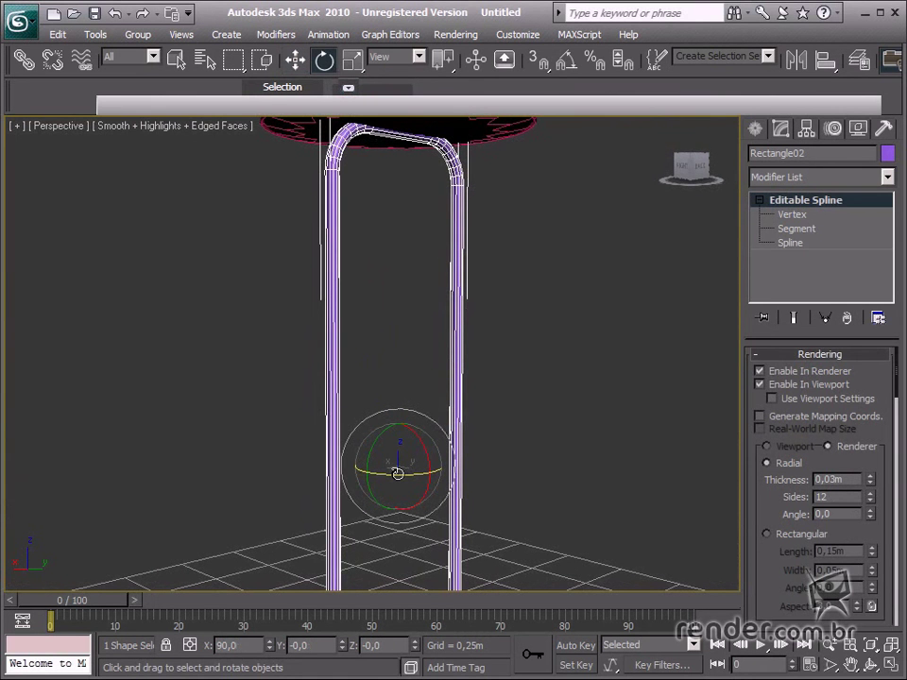
shift+drag(398, 473, 557, 472)
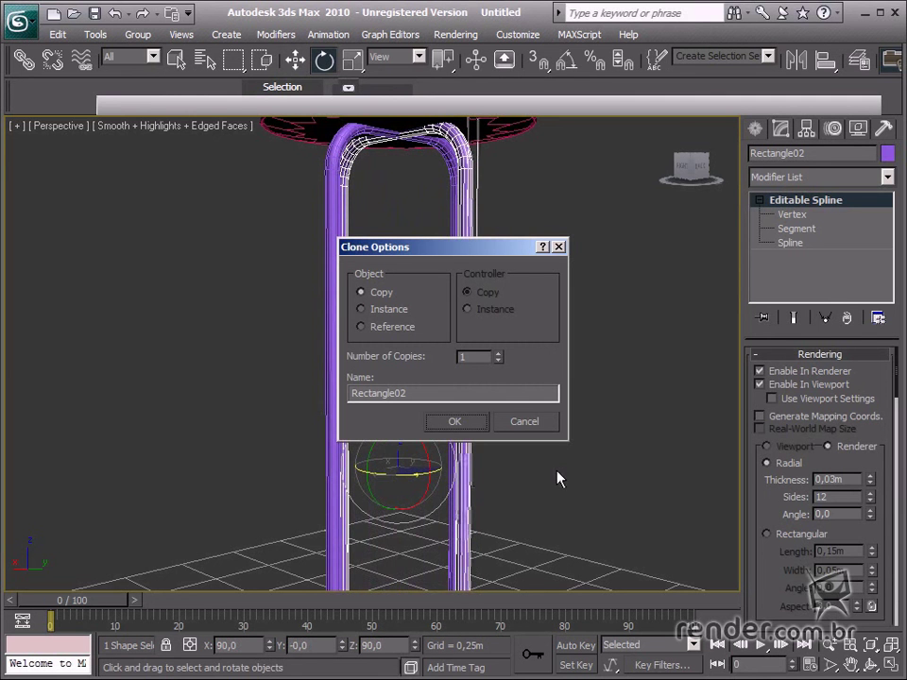
click(444, 424)
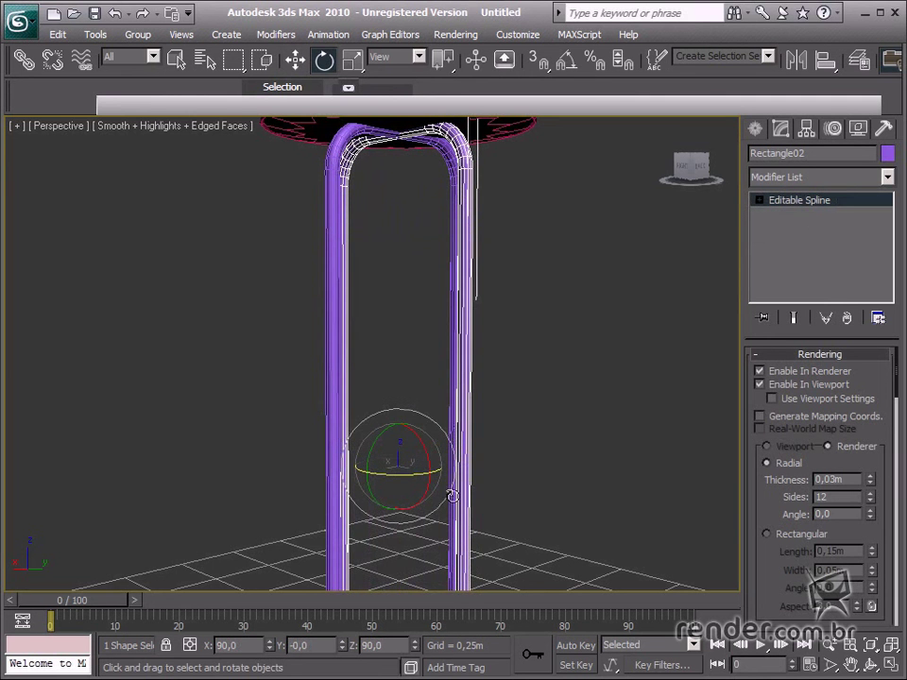
Deselect the leg frames and examine how the four legs sit under the disc in the Perspective view.
scroll(450, 487, down, 6)
alt+middle_drag(447, 459, 516, 403)
scroll(359, 453, up, 5)
scroll(360, 457, down, 3)
scroll(367, 421, down, 4)
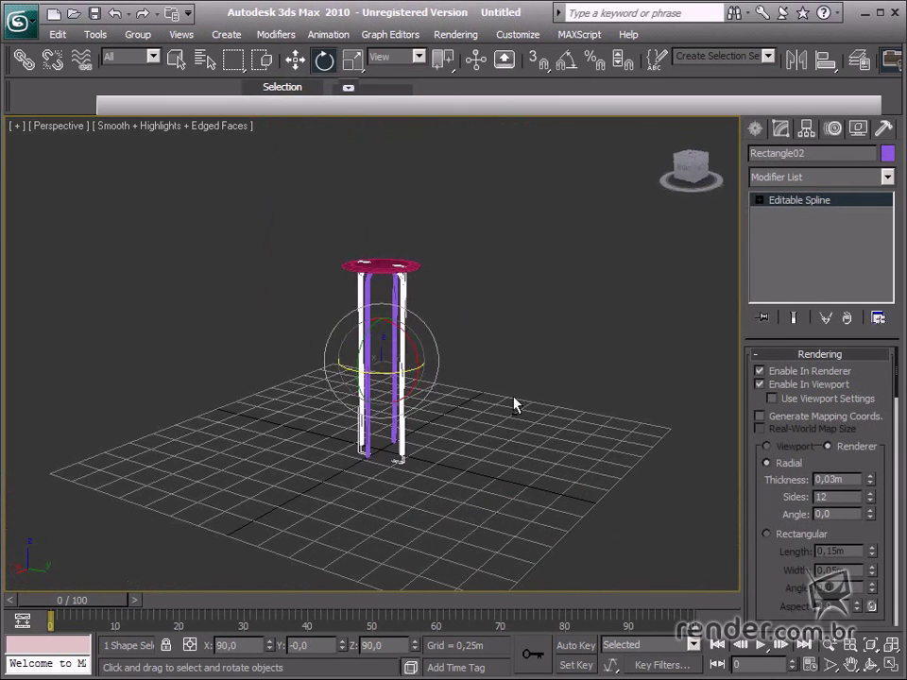
click(293, 60)
click(370, 511)
scroll(450, 474, up, 5)
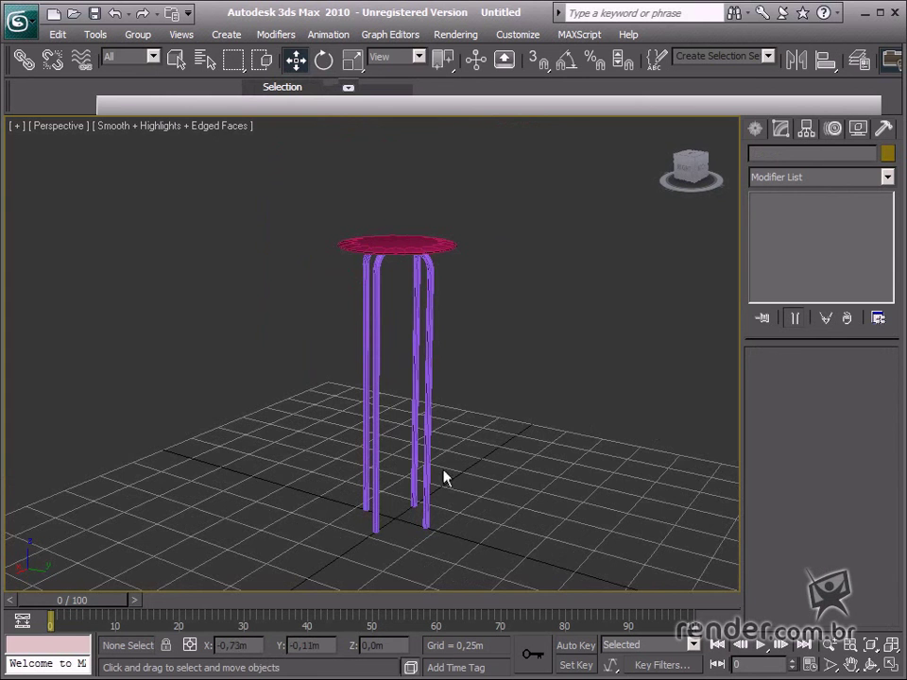
middle_drag(444, 477, 427, 472)
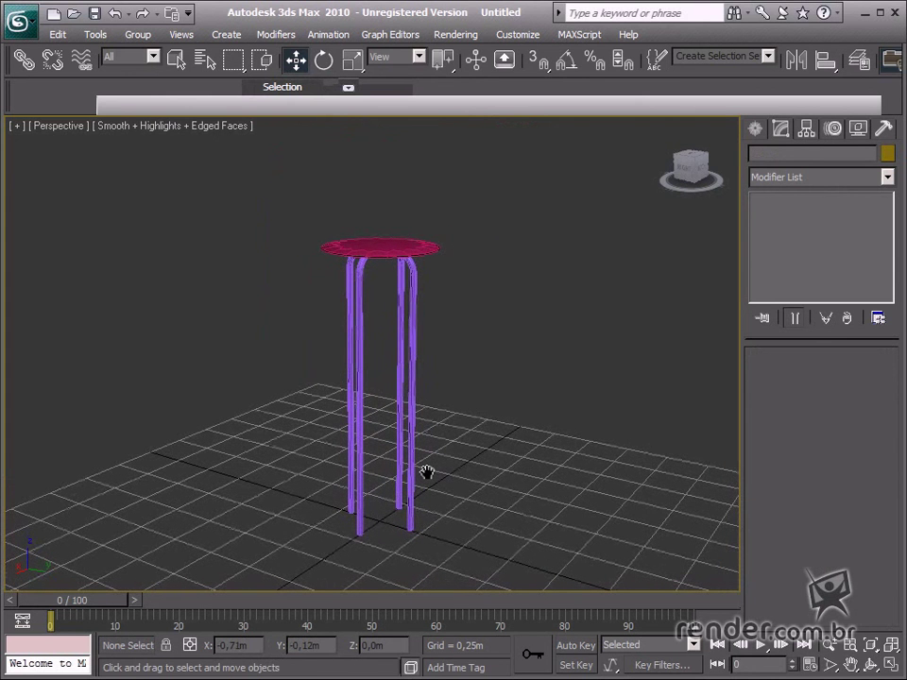